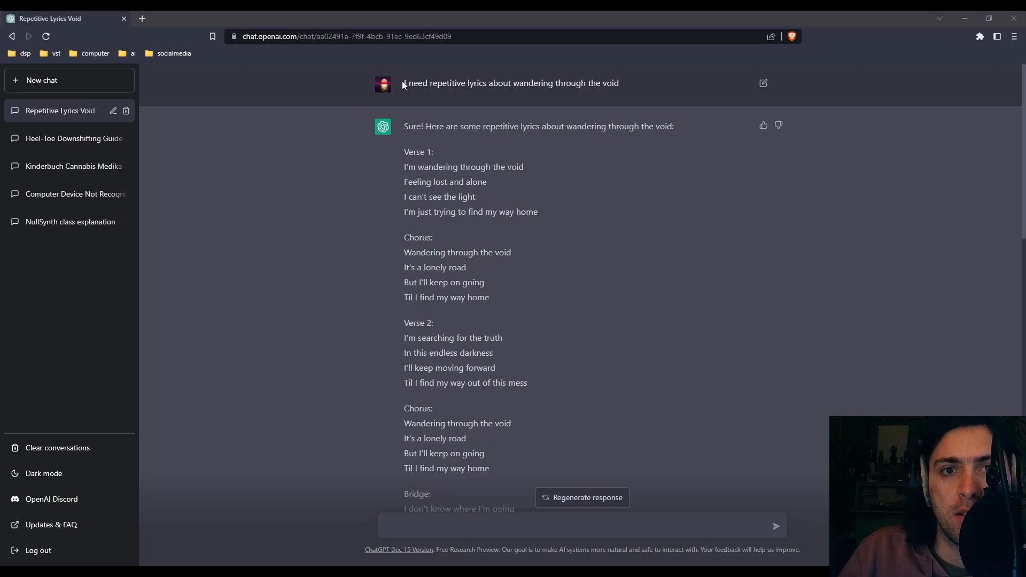
Highlight the ChatGPT prompt asking for repetitive lyrics about wandering through the void
{"action": "left_click_drag", "start_coordinate": [402, 81], "coordinate": [670, 87]}
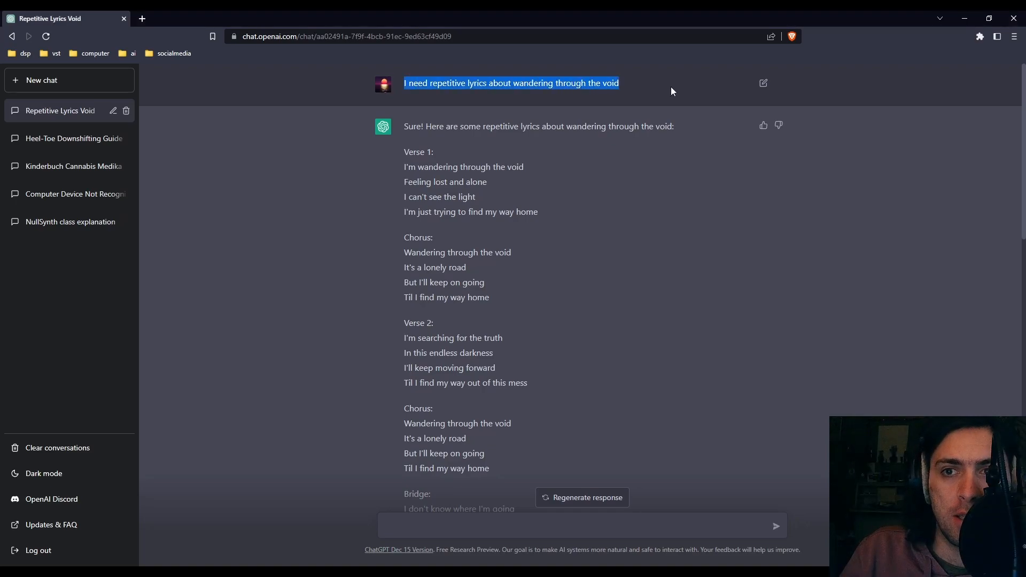
{"action": "left_click", "coordinate": [639, 85]}
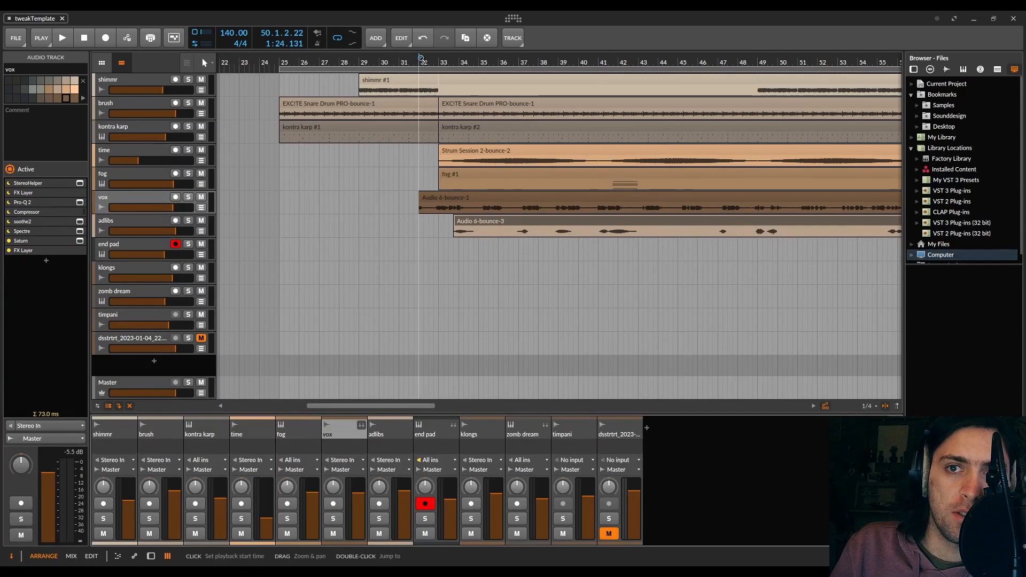
Switch to the tweakTemplate project in Bitwig Studio and listen to the arrangement from bar 32
{"action": "left_click", "coordinate": [421, 59]}
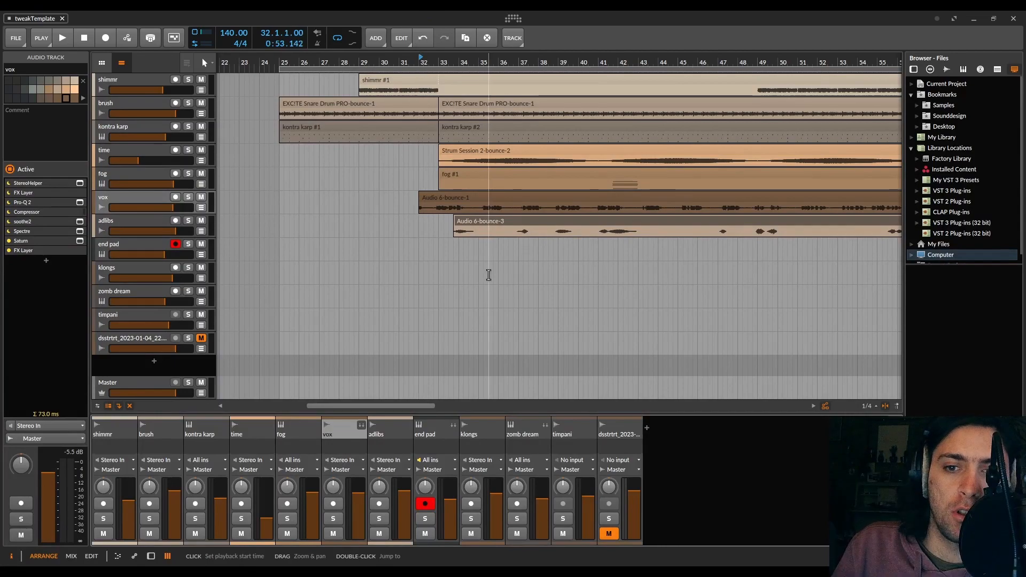
{"action": "key", "text": "space"}
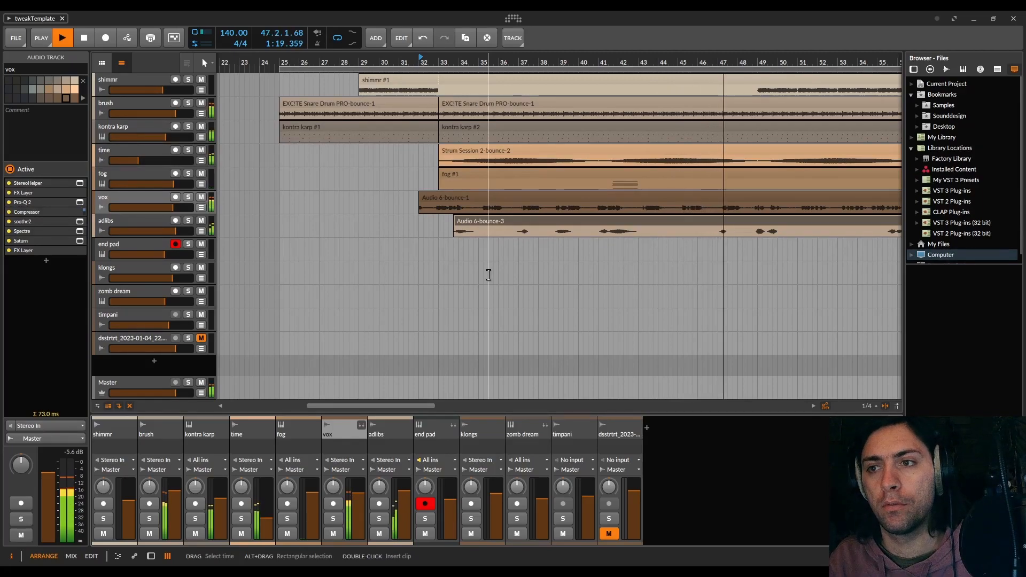
{"action": "key", "text": "space"}
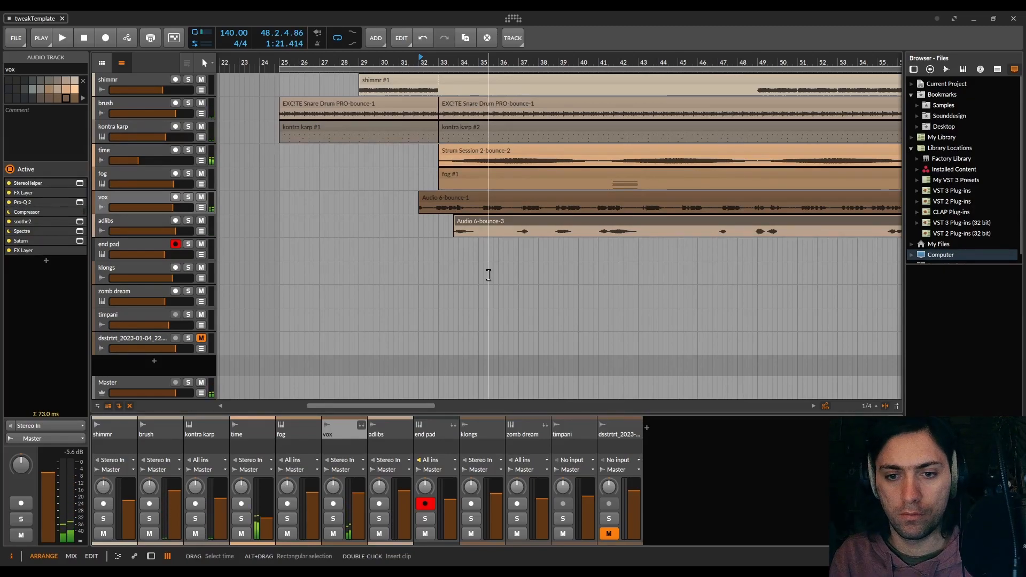
Solo the vox track and inspect the 0 and -7 layers of the FX Layer in its device chain
{"action": "double_click", "coordinate": [150, 198]}
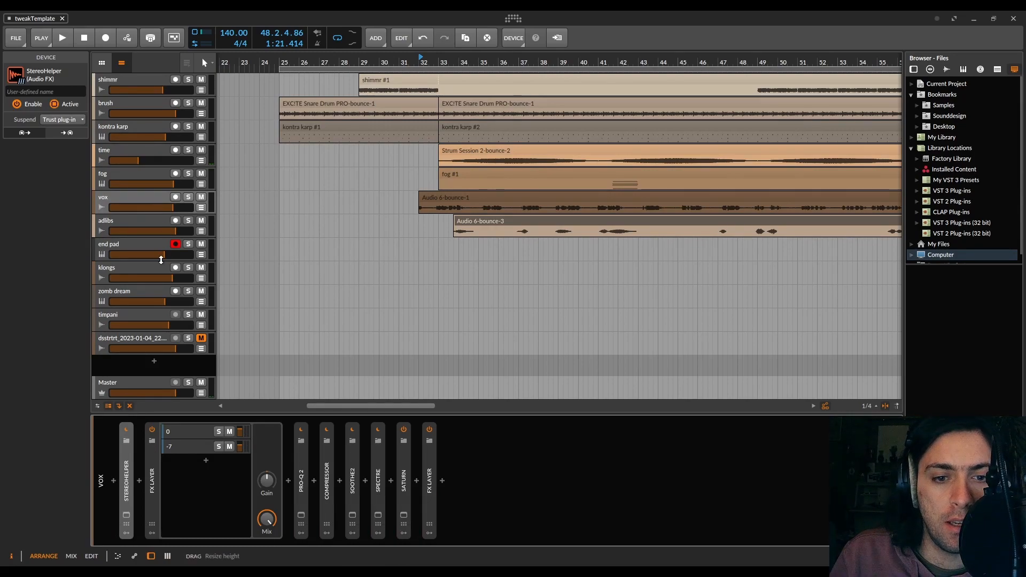
{"action": "left_click", "coordinate": [192, 434]}
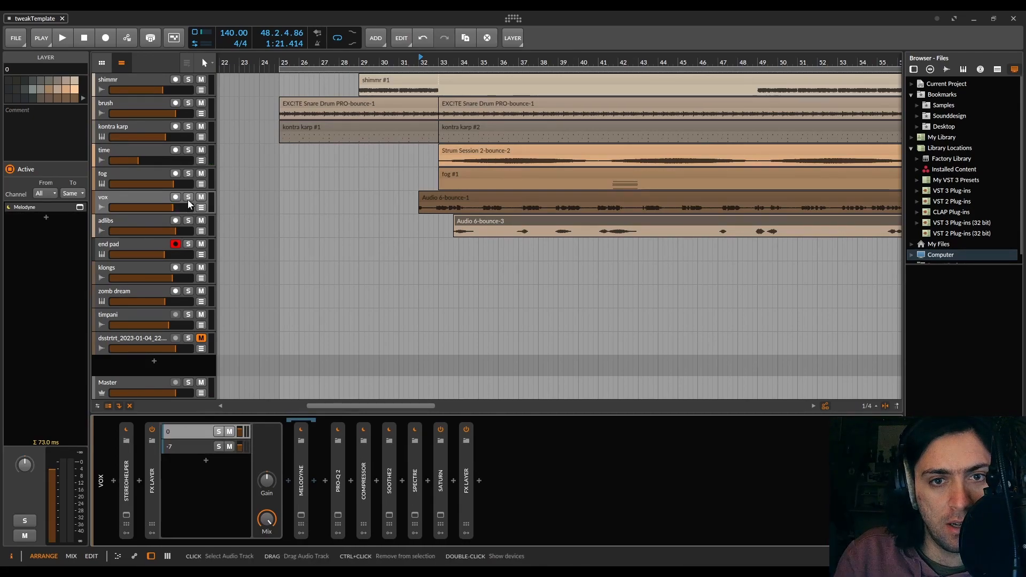
{"action": "left_click", "coordinate": [188, 197]}
{"action": "left_click", "coordinate": [164, 467]}
{"action": "left_click", "coordinate": [181, 434]}
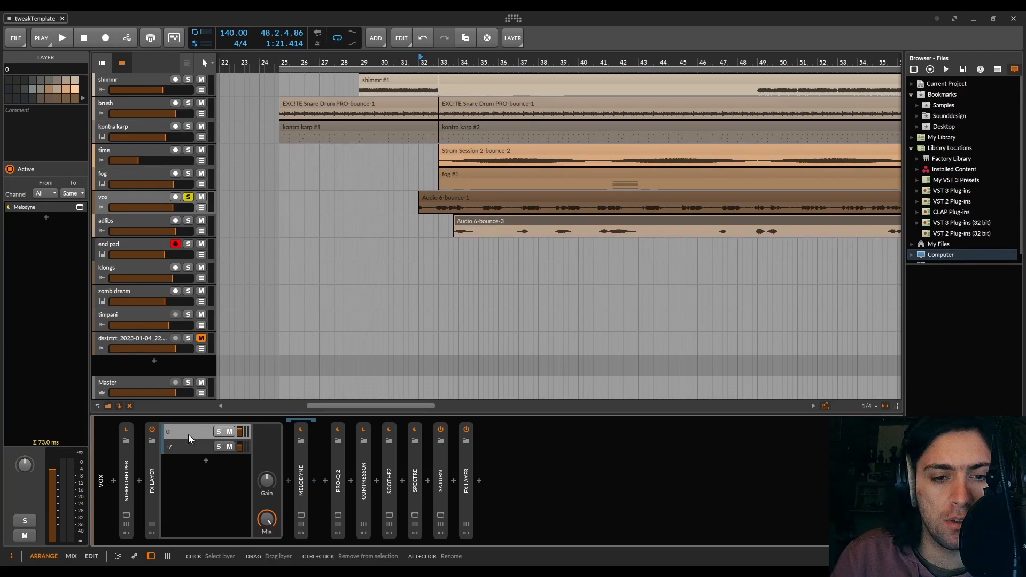
{"action": "left_click", "coordinate": [162, 466]}
{"action": "left_click", "coordinate": [184, 446]}
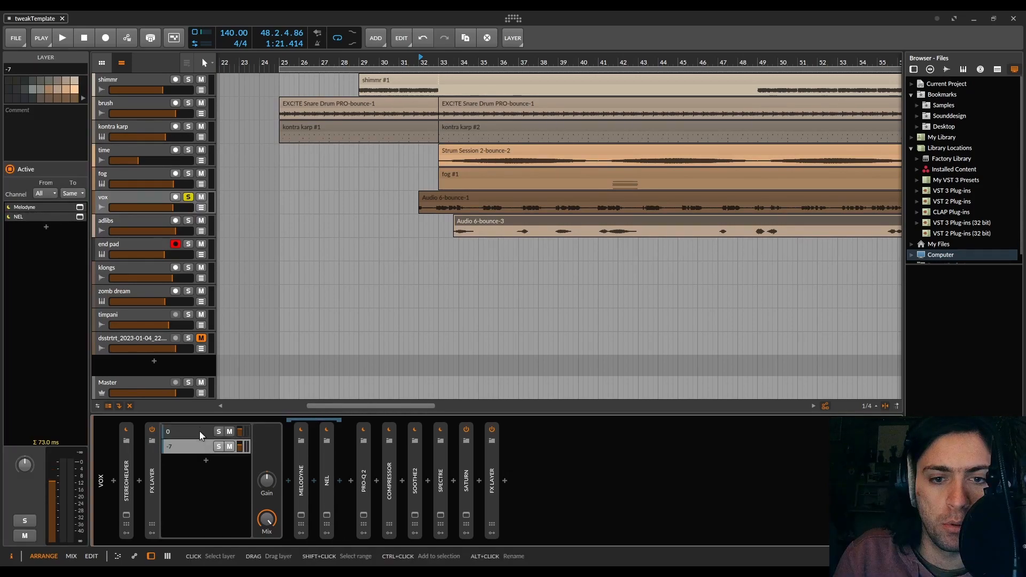
Open the Melodyne editor of layer 0 and listen to the soloed vocal notes from bar 33
{"action": "left_click", "coordinate": [200, 434]}
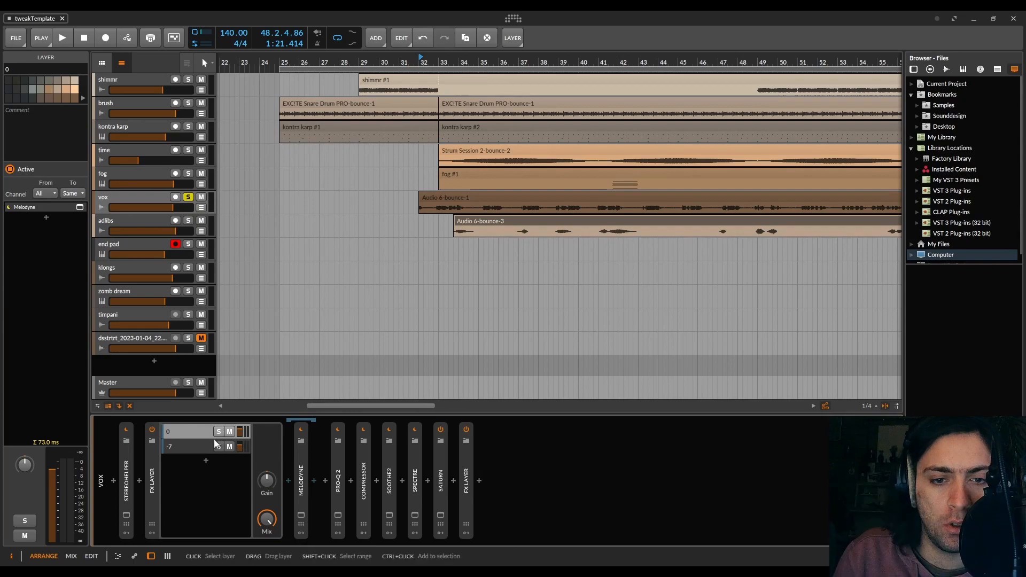
{"action": "left_click", "coordinate": [301, 514]}
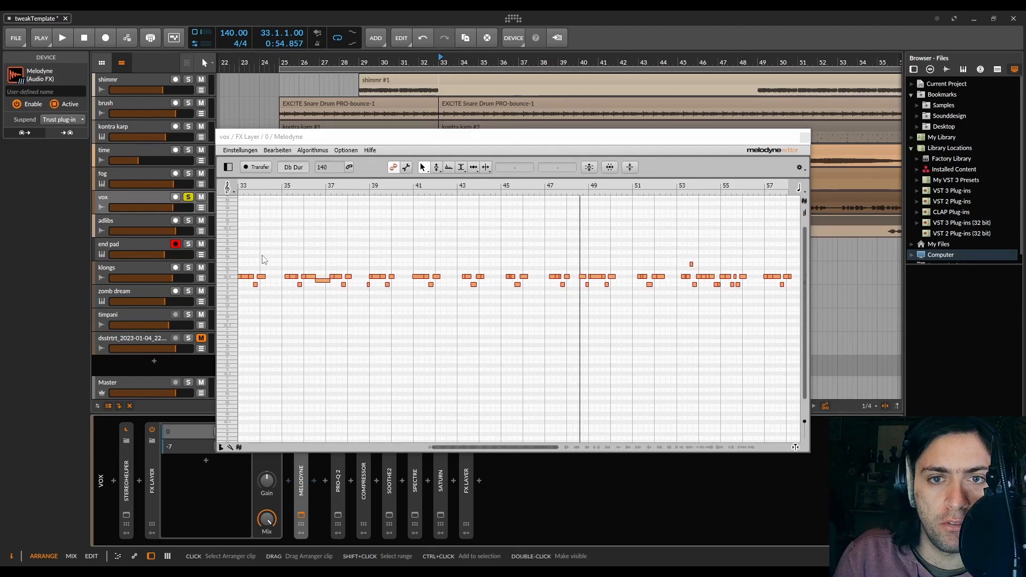
{"action": "scroll", "coordinate": [249, 274], "scroll_direction": "up", "scroll_amount": 6}
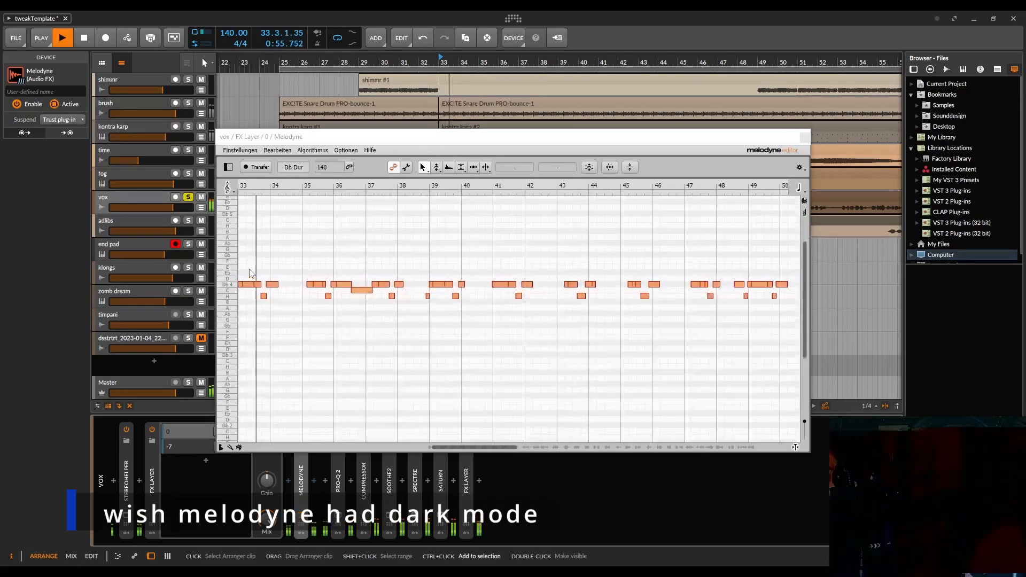
{"action": "scroll", "coordinate": [250, 273], "scroll_direction": "up", "scroll_amount": 4}
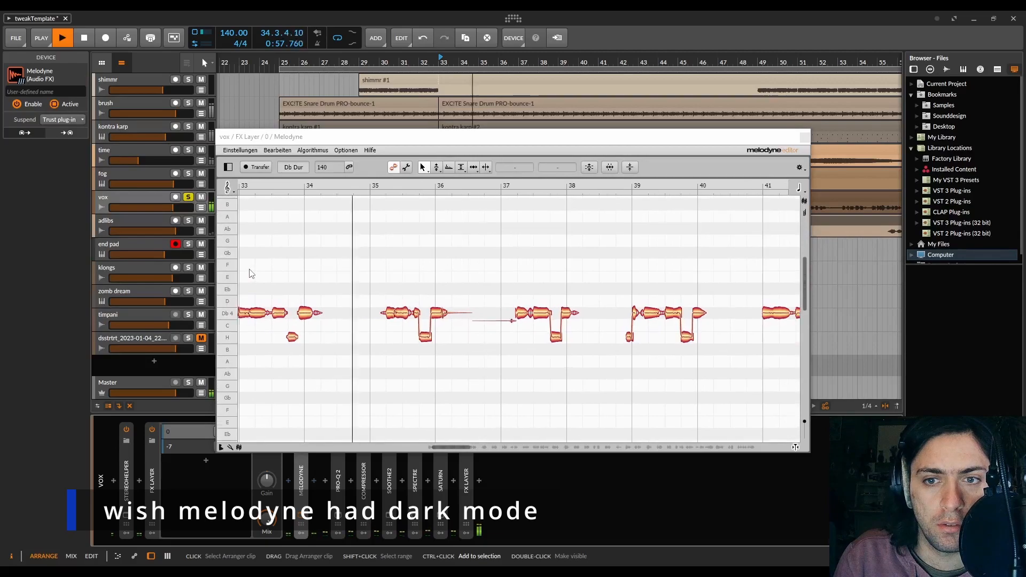
{"action": "key", "text": "space"}
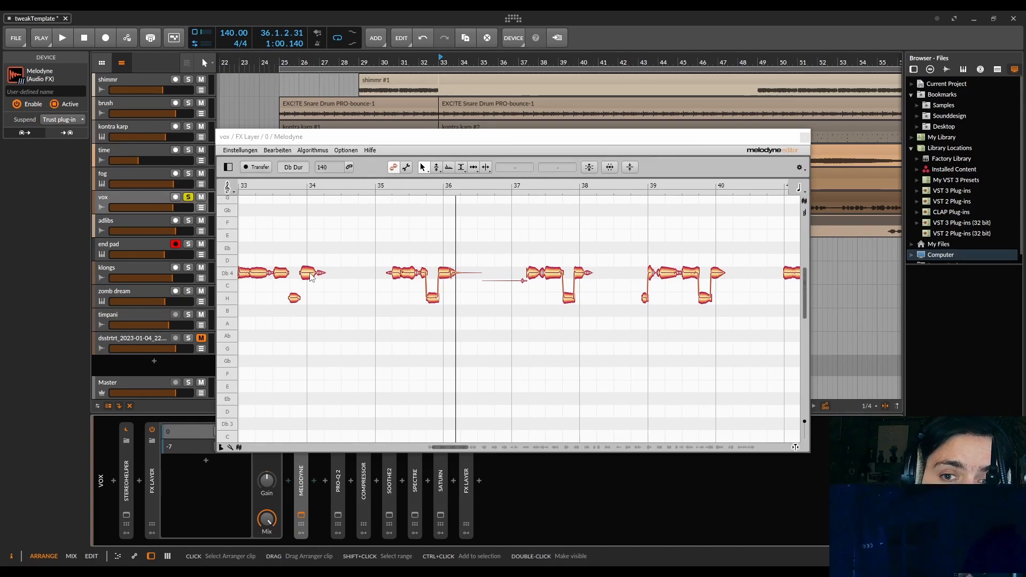
Duplicate layer 0 in the vox track's FX Layer and rename the copy +7
{"action": "left_click", "coordinate": [186, 431]}
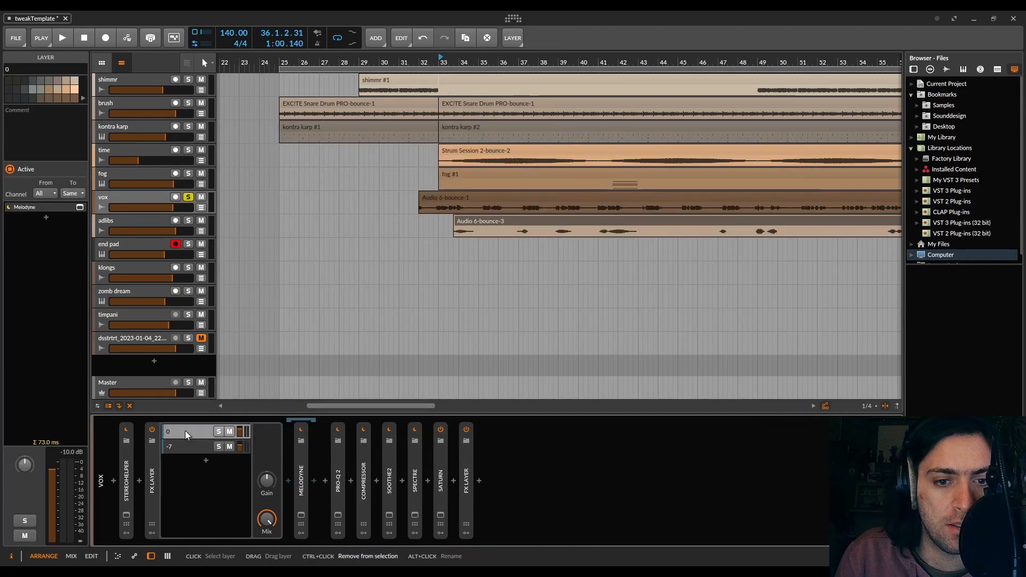
{"action": "key", "text": "ctrl+d"}
{"action": "double_click", "coordinate": [169, 446]}
{"action": "type", "text": "+7"}
{"action": "key", "text": "Return"}
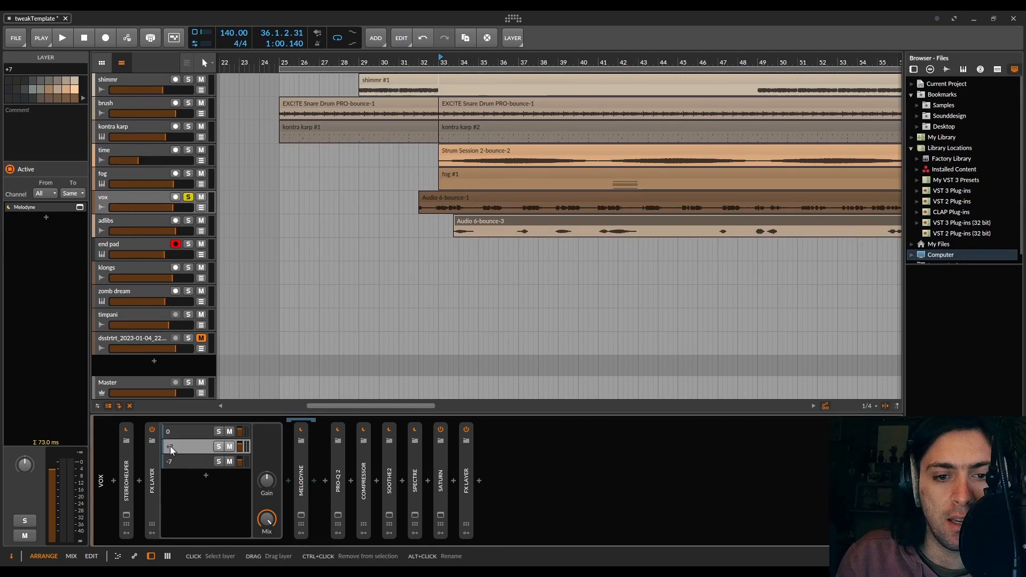
In the +7 layer's Melodyne editor, transpose all notes up seven semitones, moving the Db 4 notes to Ab
{"action": "left_click", "coordinate": [301, 489]}
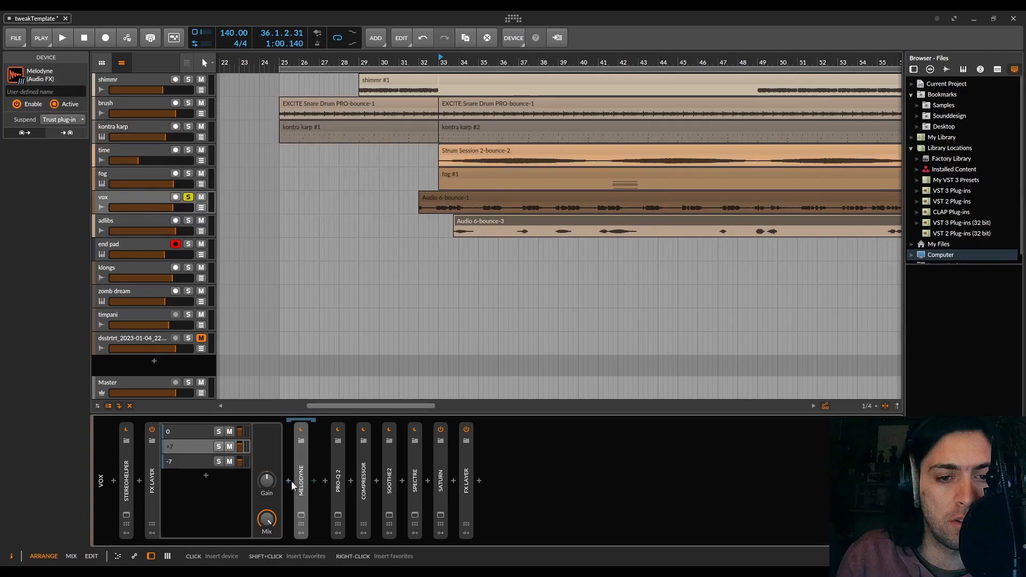
{"action": "left_click", "coordinate": [178, 447]}
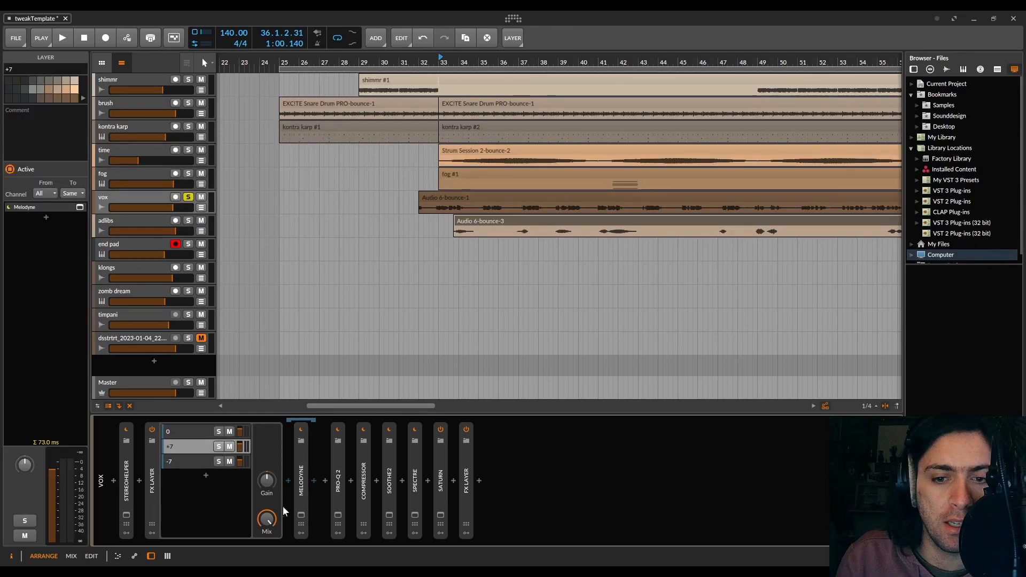
{"action": "left_click", "coordinate": [301, 515]}
{"action": "key", "text": "ctrl+a"}
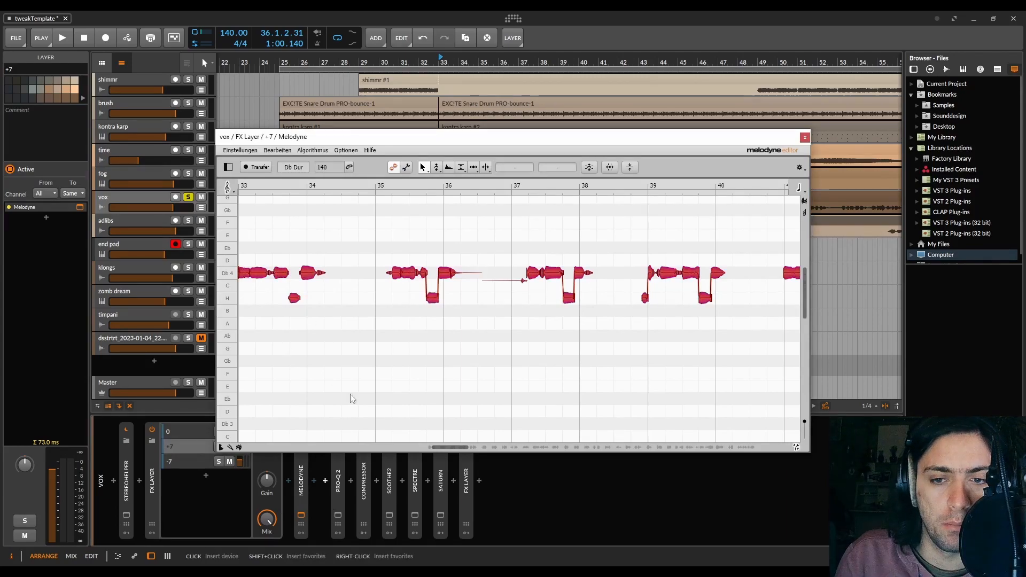
{"action": "left_click_drag", "start_coordinate": [457, 447], "coordinate": [450, 447]}
{"action": "scroll", "coordinate": [368, 360], "scroll_direction": "up", "scroll_amount": 3}
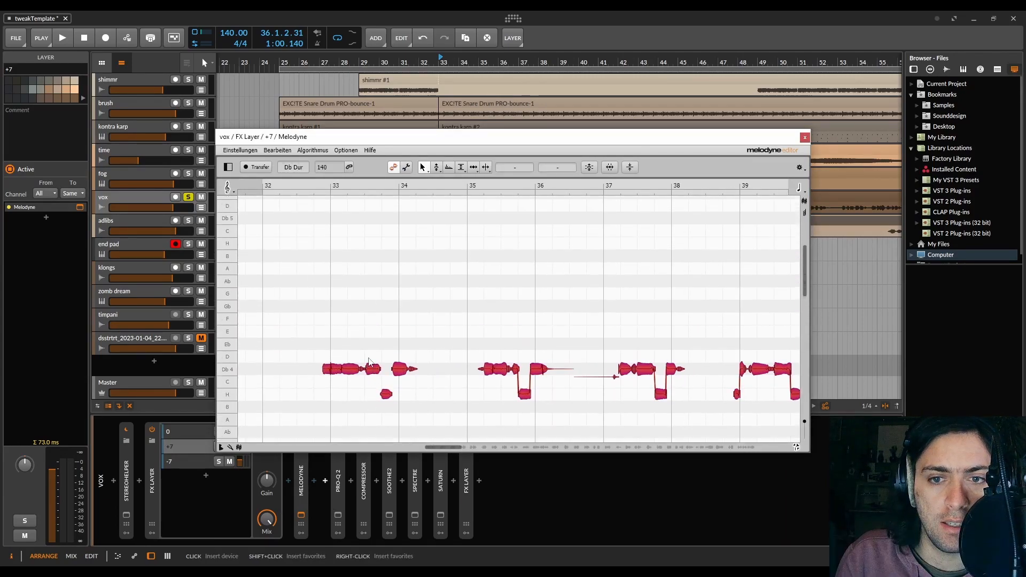
{"action": "left_click_drag", "start_coordinate": [334, 373], "coordinate": [337, 280]}
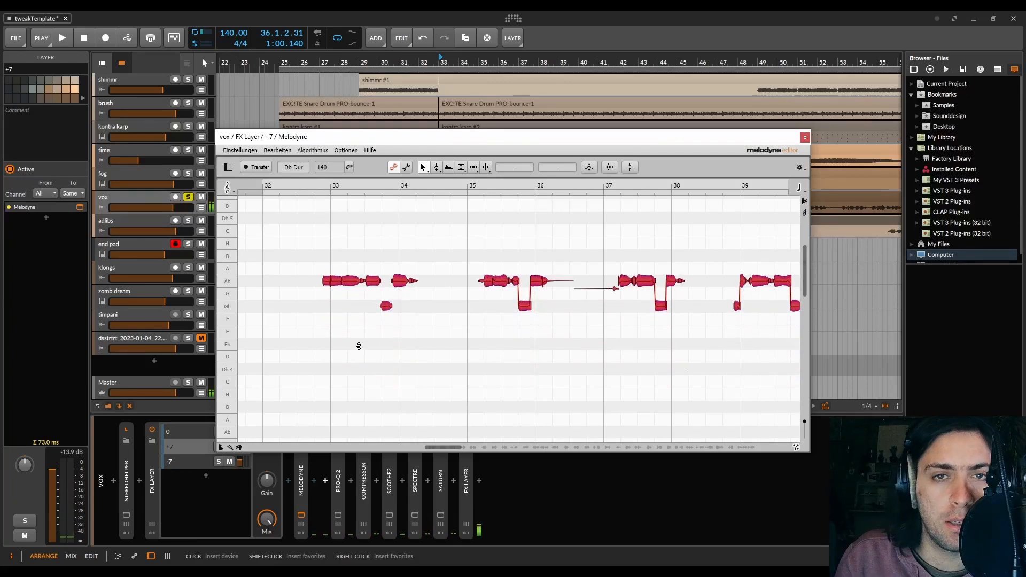
Lower the formants of all notes in the +7 layer by 471 cents while auditioning the vocal
{"action": "key", "text": "space"}
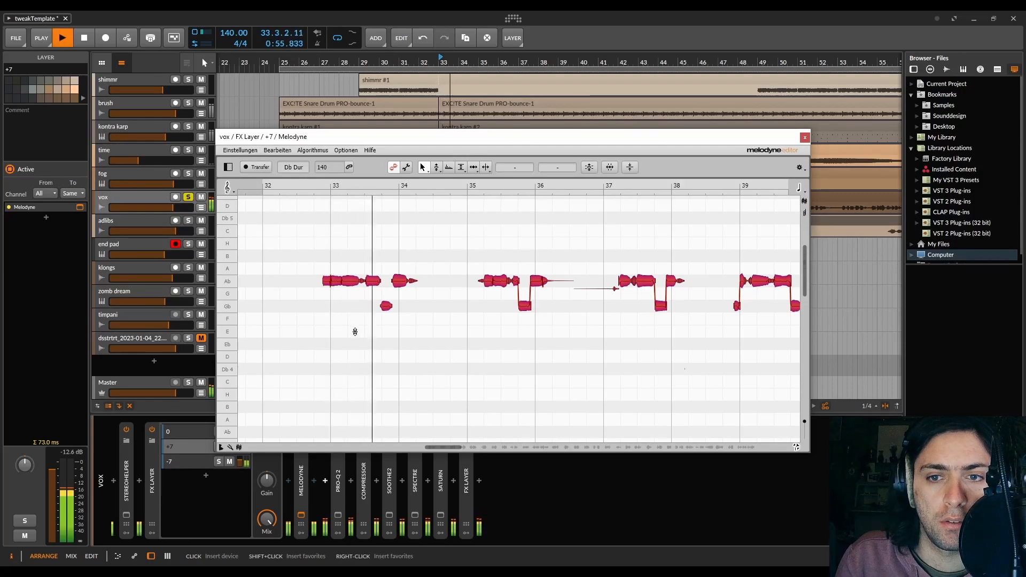
{"action": "right_click", "coordinate": [386, 276]}
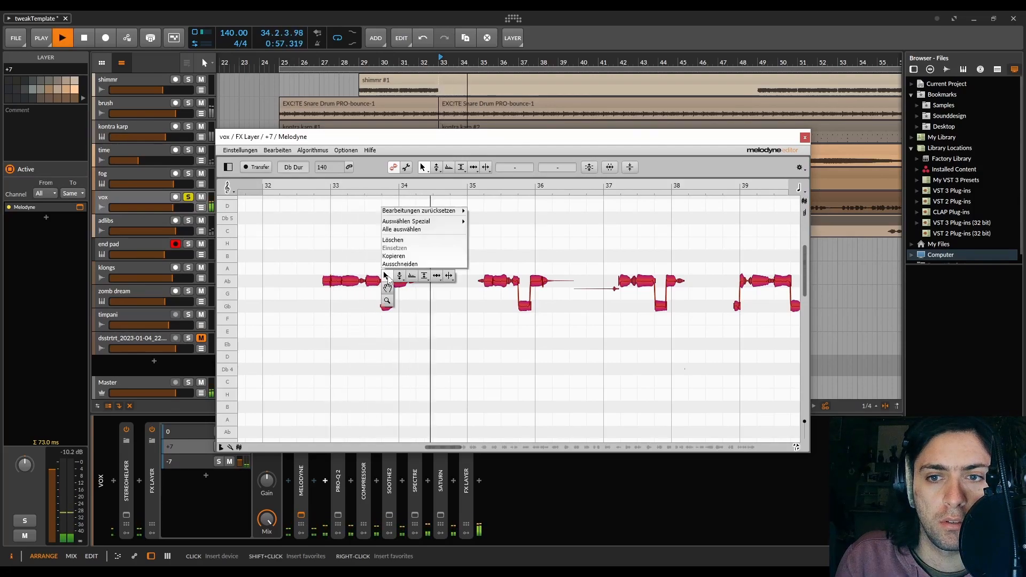
{"action": "left_click", "coordinate": [412, 276]}
{"action": "key", "text": "space"}
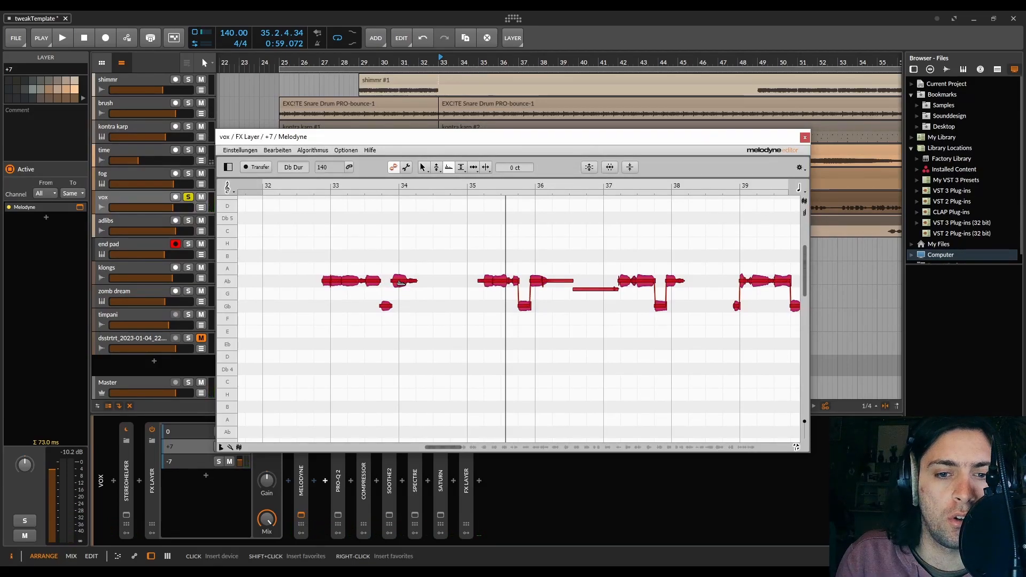
{"action": "key", "text": "space"}
{"action": "left_click_drag", "start_coordinate": [401, 282], "coordinate": [403, 341]}
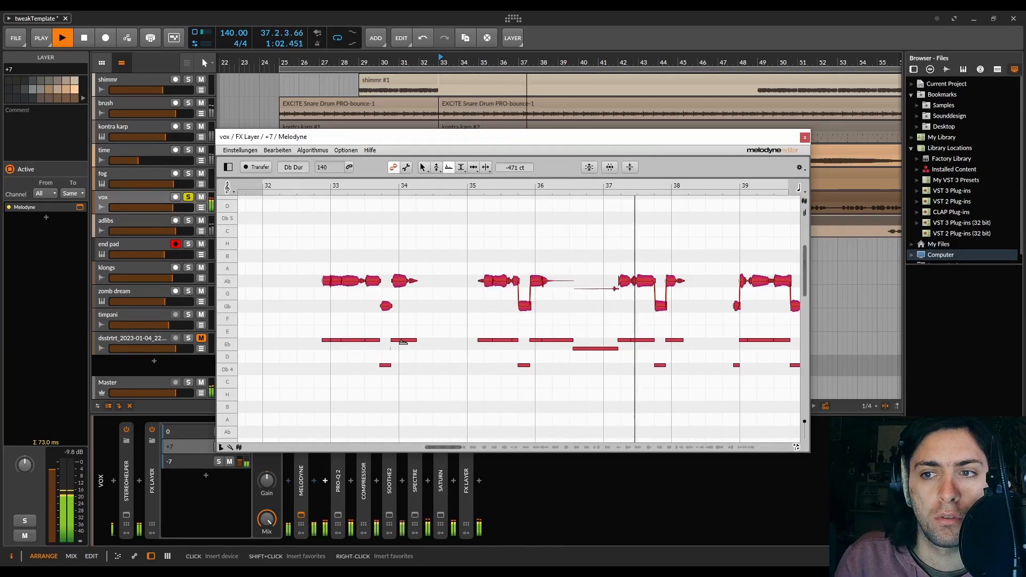
{"action": "right_click", "coordinate": [410, 220]}
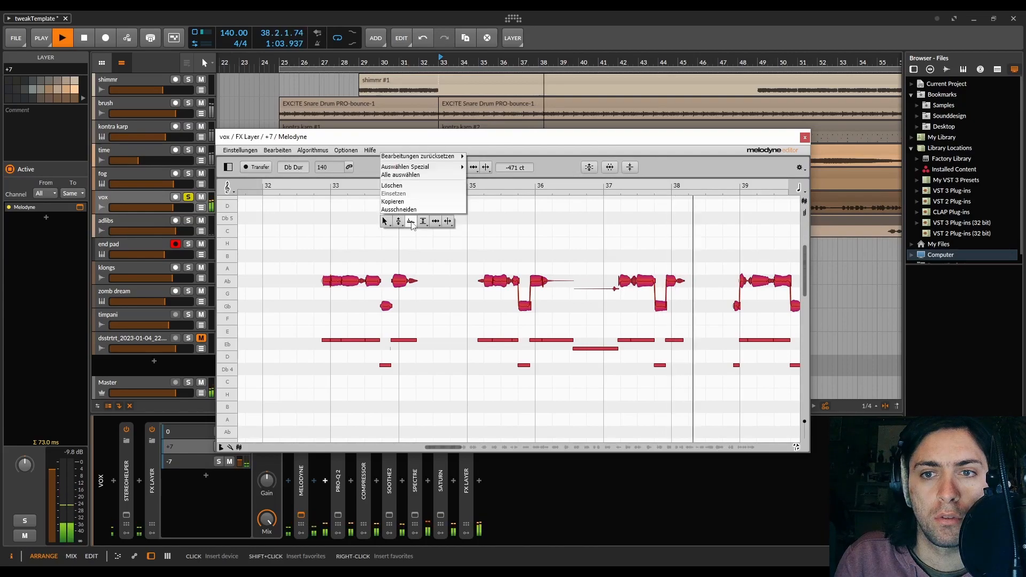
{"action": "left_click", "coordinate": [385, 221]}
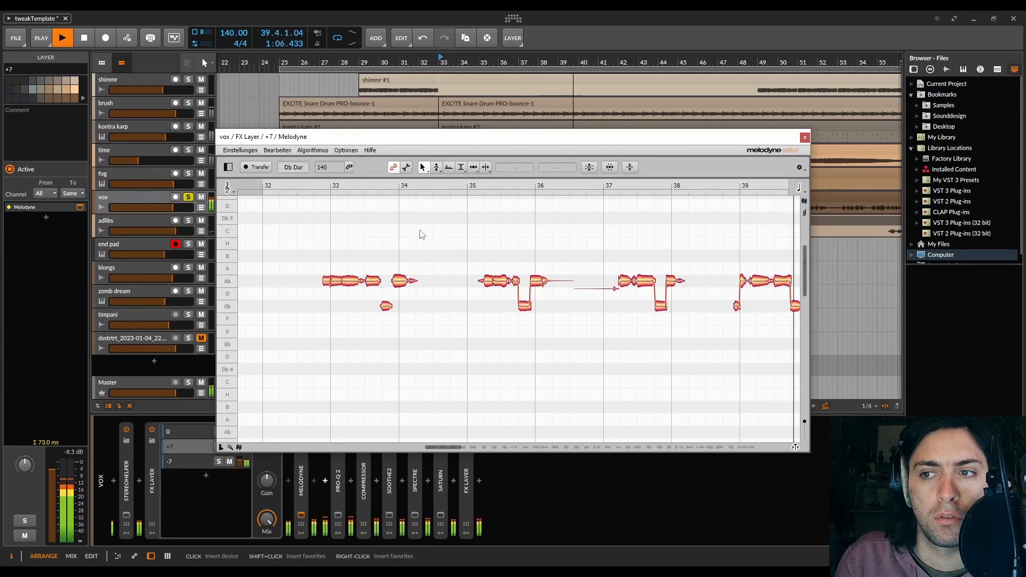
{"action": "key", "text": "space"}
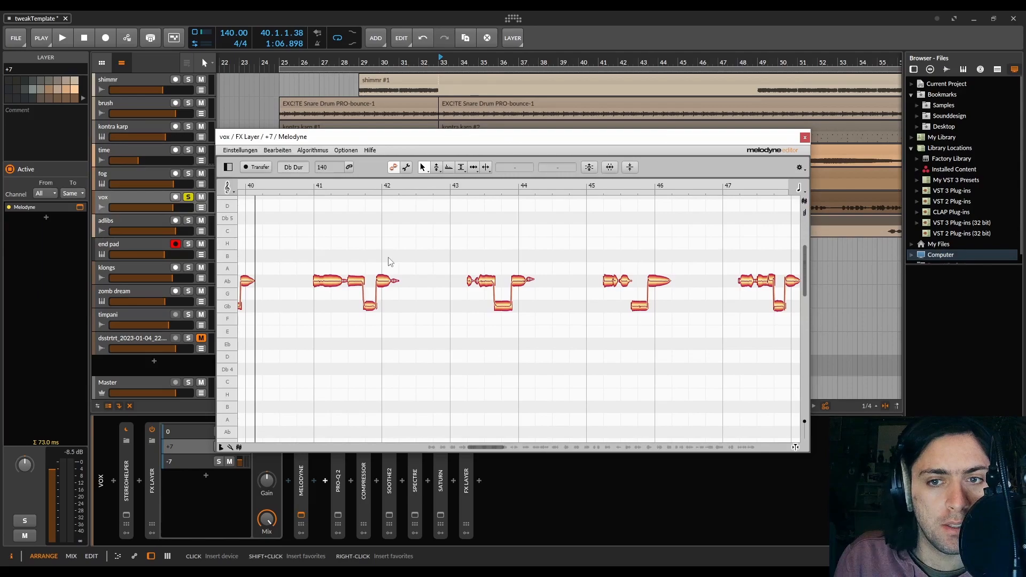
Set the sibilant balance of all notes in the +7 layer to -100 %
{"action": "key", "text": "ctrl+a"}
{"action": "right_click", "coordinate": [358, 250]}
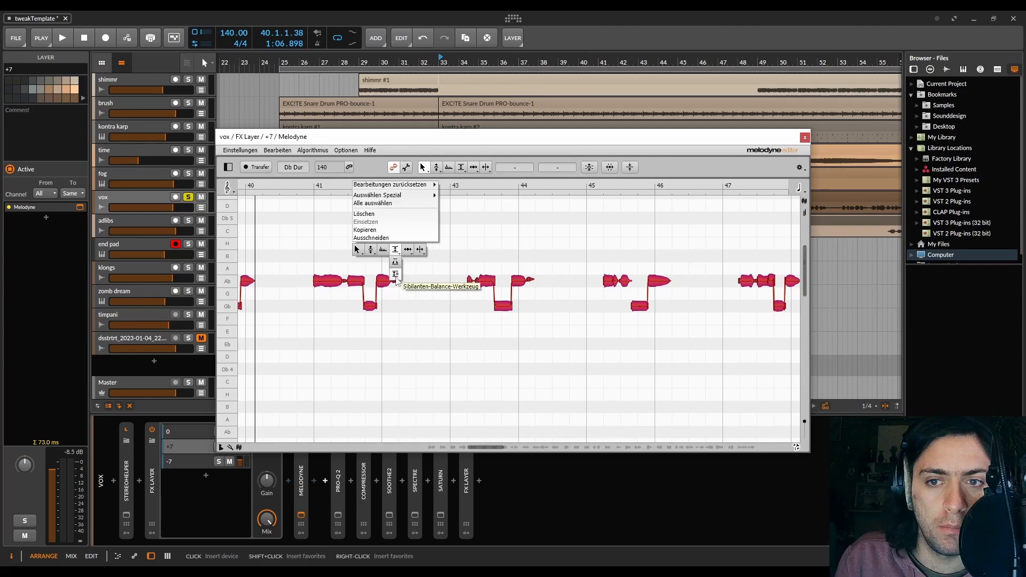
{"action": "left_click", "coordinate": [396, 273]}
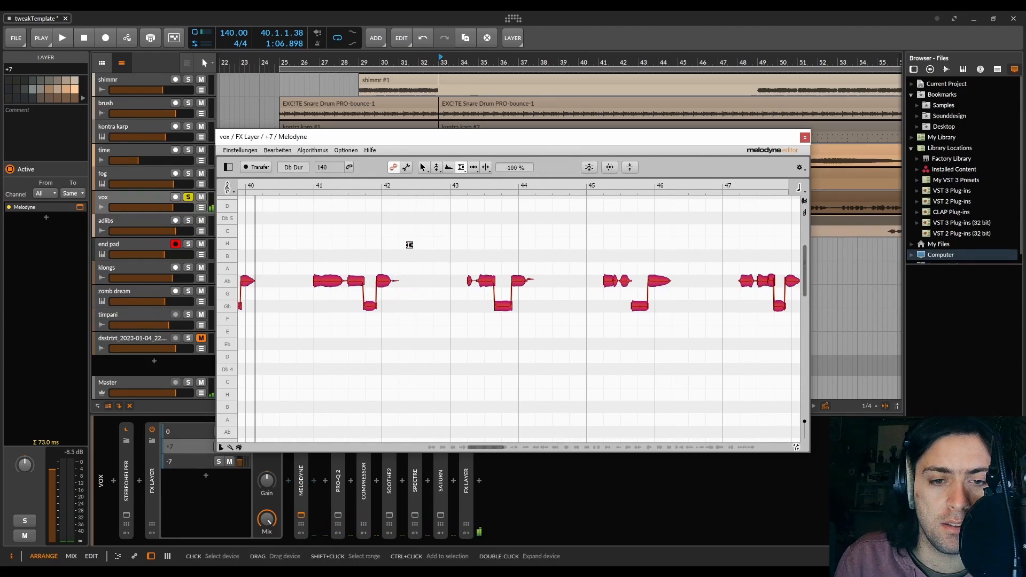
{"action": "right_click", "coordinate": [409, 245]}
{"action": "left_click", "coordinate": [391, 244]}
Compare the vocal with the +7 layer muted and unmuted, and lower that layer's volume
{"action": "left_click_drag", "start_coordinate": [382, 143], "coordinate": [527, 149]}
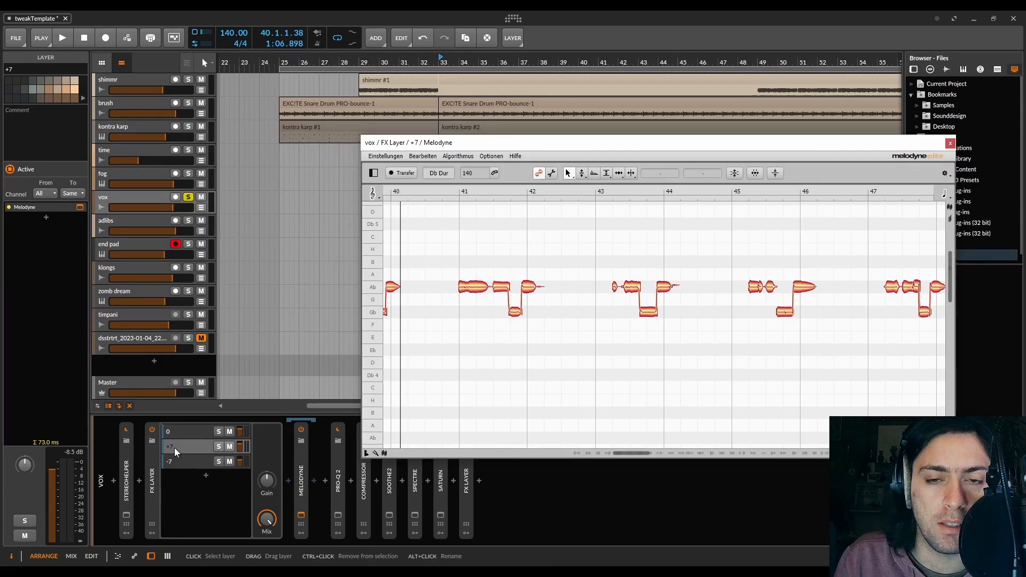
{"action": "key", "text": "space"}
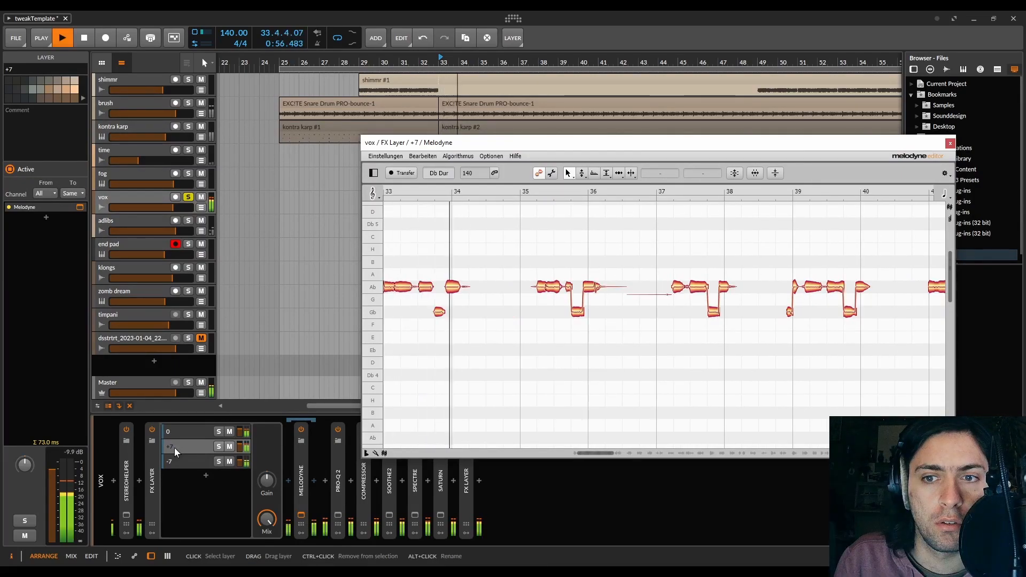
{"action": "left_click", "coordinate": [230, 447]}
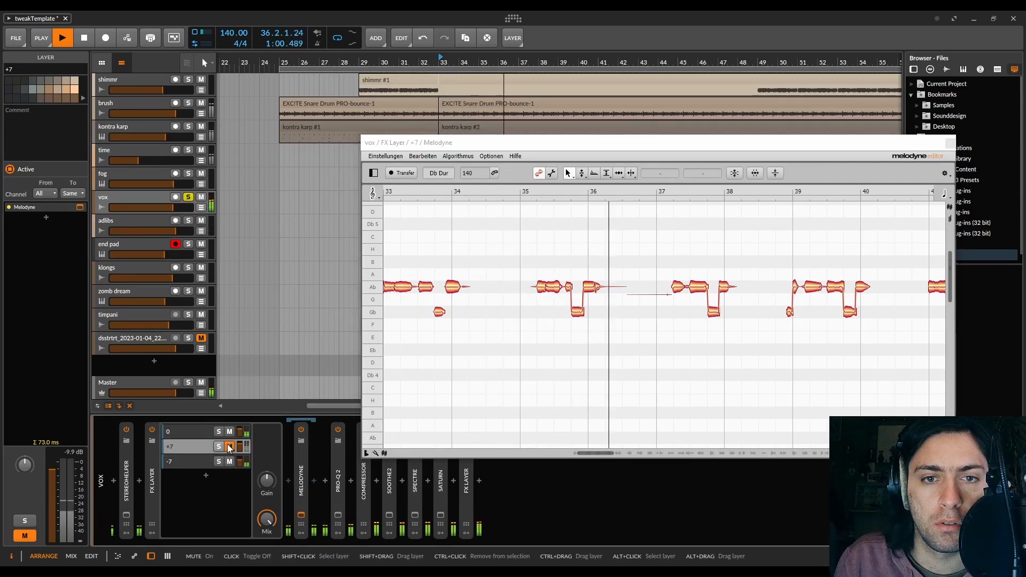
{"action": "left_click", "coordinate": [230, 446]}
{"action": "left_click_drag", "start_coordinate": [244, 449], "coordinate": [243, 469]}
Unsolo the vox track to hear it in the full mix and close the Melodyne editor
{"action": "key", "text": "space"}
{"action": "left_click", "coordinate": [187, 199]}
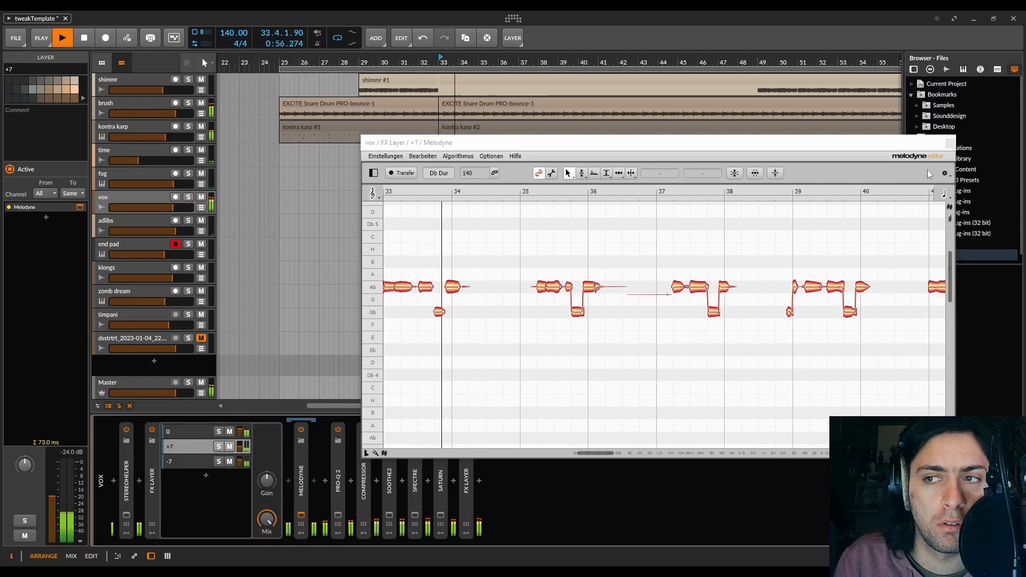
{"action": "left_click", "coordinate": [950, 143]}
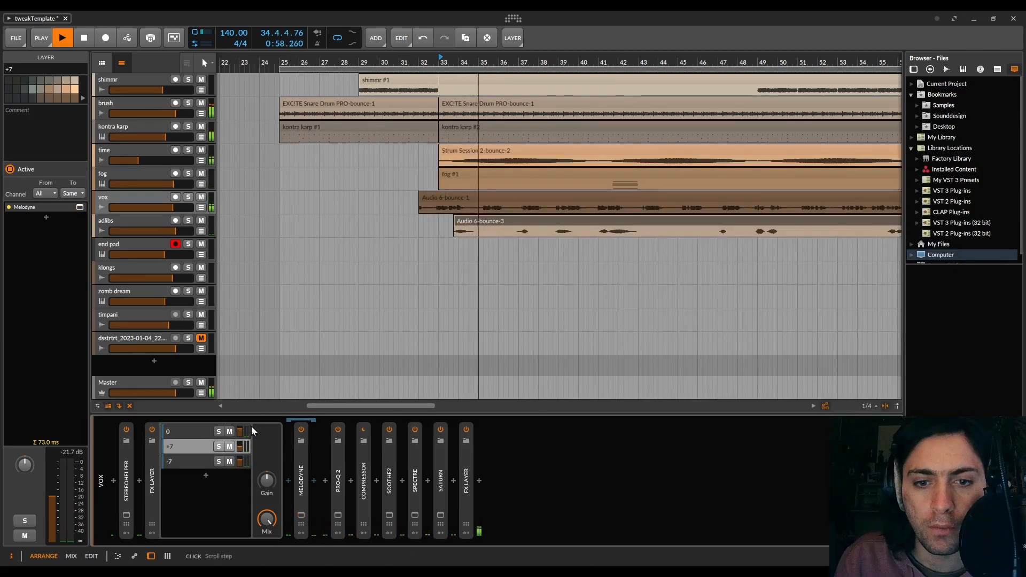
Lower the +7 layer's volume on the vox track to about -12.2 dB while listening in the full mix
{"action": "mouse_move", "coordinate": [243, 448]}
{"action": "left_mouse_down"}
{"action": "mouse_move", "coordinate": [243, 426]}
{"action": "mouse_move", "coordinate": [241, 448]}
{"action": "left_mouse_up"}
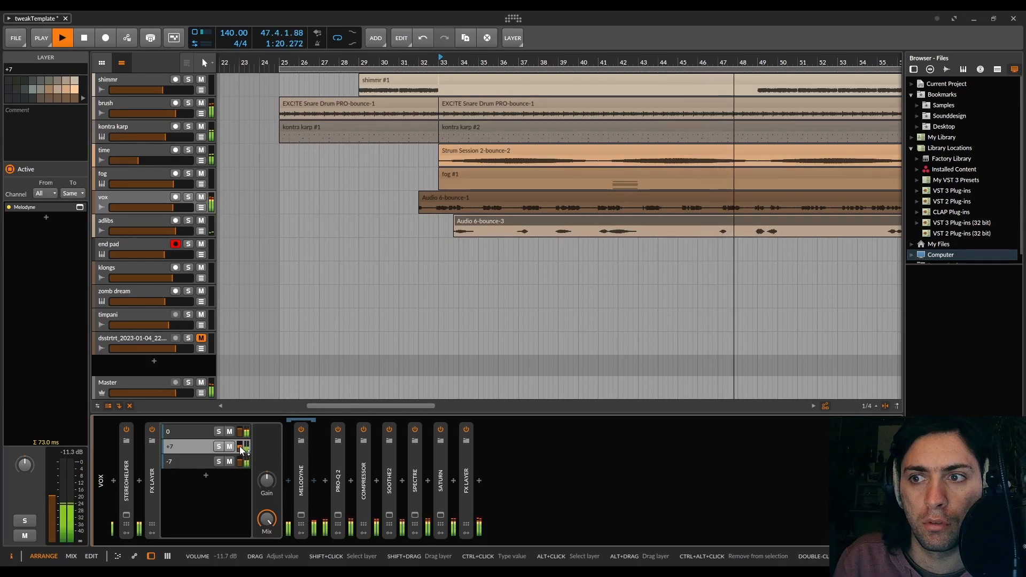
{"action": "left_click_drag", "start_coordinate": [241, 449], "coordinate": [241, 451]}
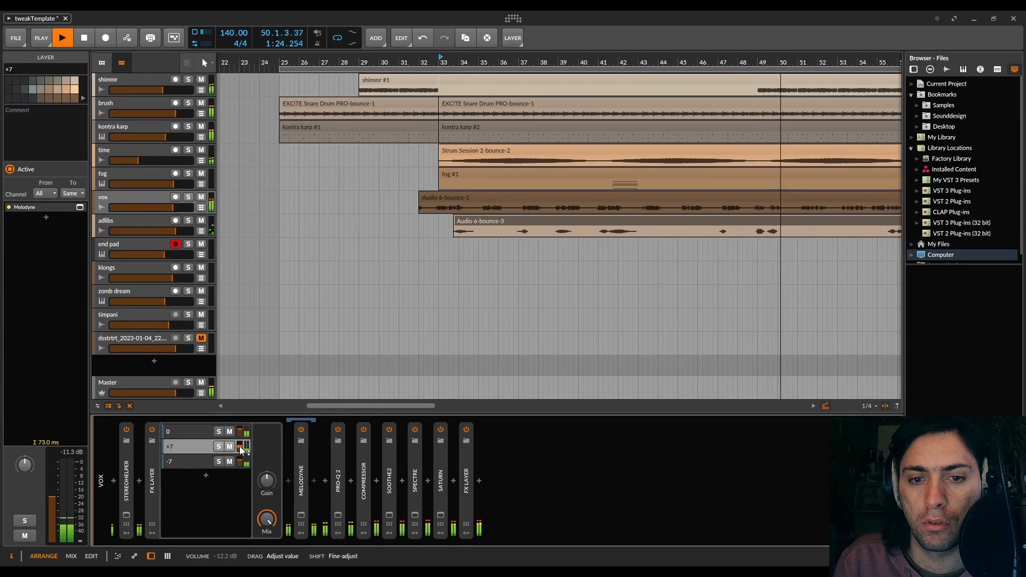
{"action": "scroll", "coordinate": [403, 350], "scroll_direction": "down", "scroll_amount": 7}
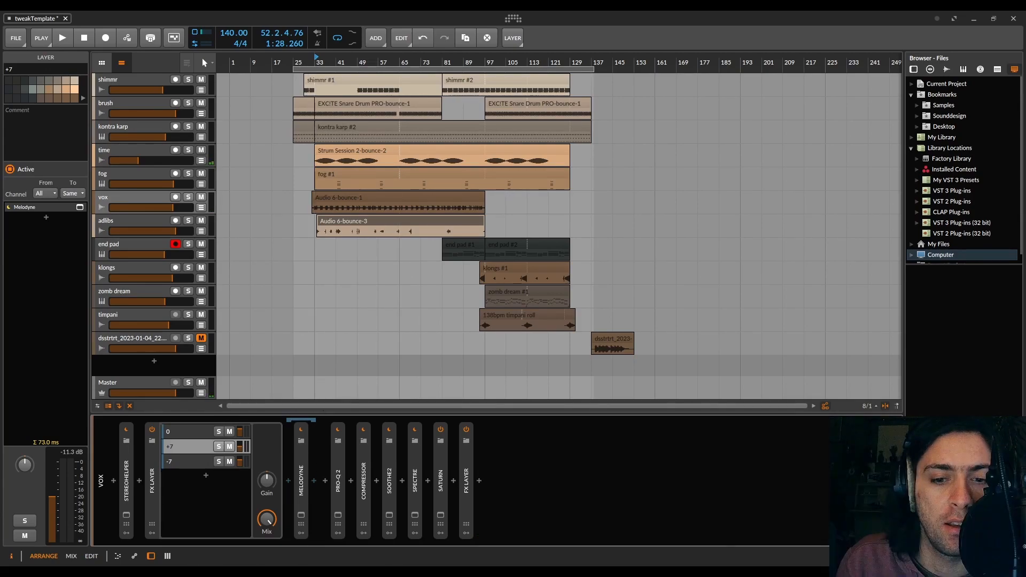
Switch to the ChatGPT lyrics conversation and review the follow-up prompt asking for something unexpected in the last Chorus
{"action": "key", "text": "alt+Tab"}
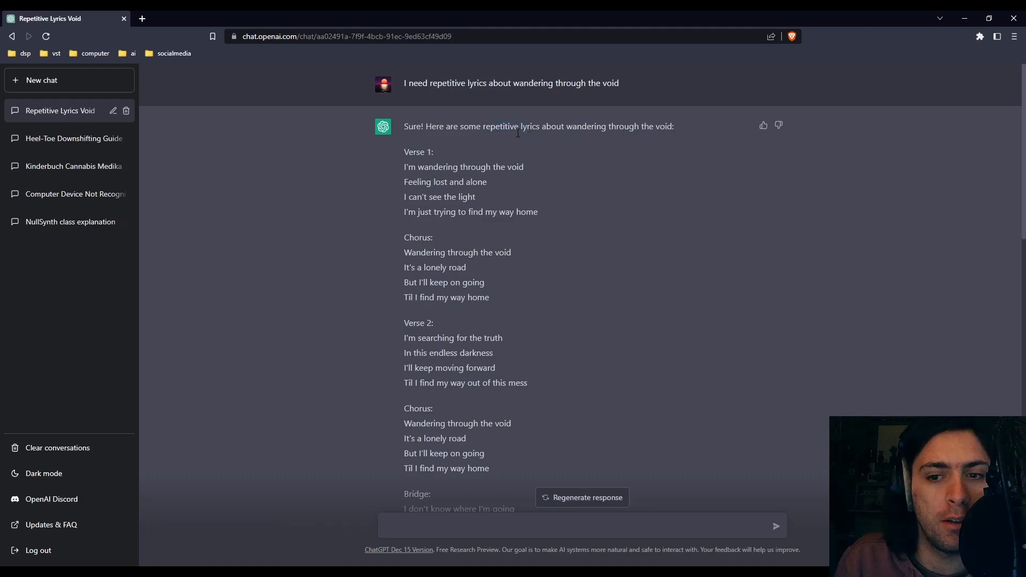
{"action": "scroll", "coordinate": [526, 162], "scroll_direction": "down", "scroll_amount": 5}
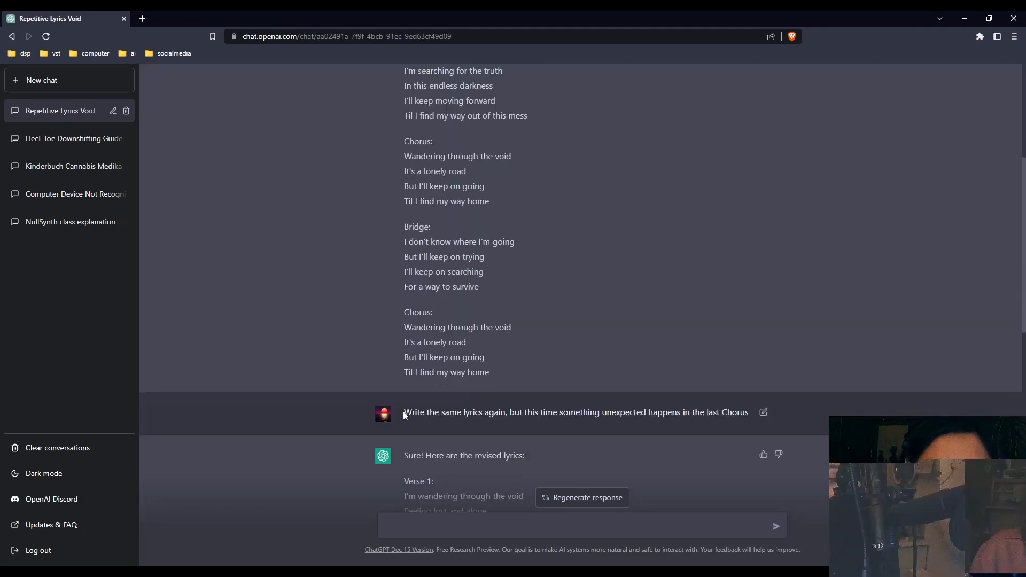
{"action": "left_click_drag", "start_coordinate": [539, 414], "coordinate": [702, 428]}
{"action": "left_click", "coordinate": [749, 413]}
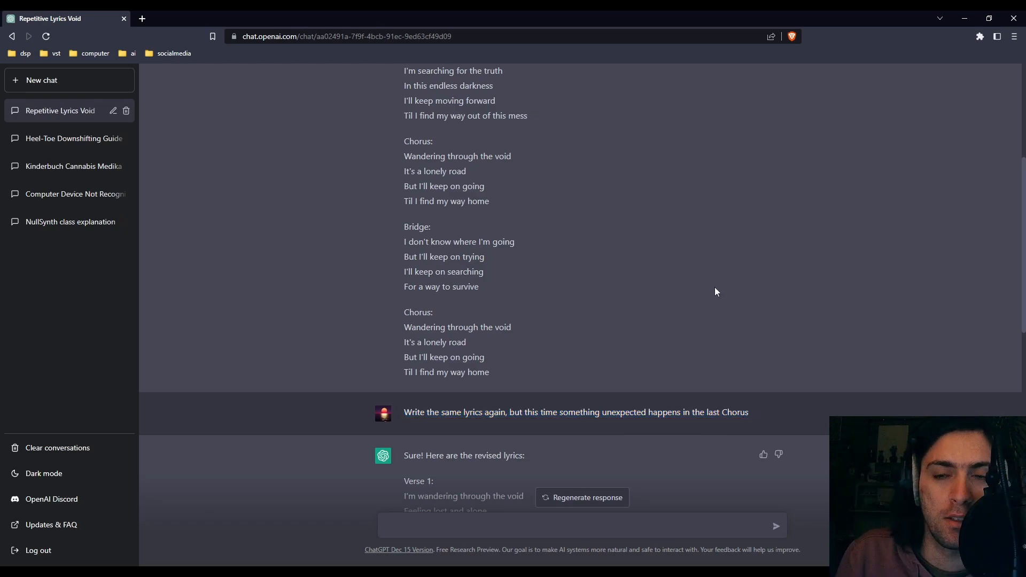
Compare the final chorus of the revised lyrics with the prompt that requested an unexpected event
{"action": "middle_click", "coordinate": [639, 188]}
{"action": "scroll", "coordinate": [634, 224], "scroll_direction": "down", "scroll_amount": 10}
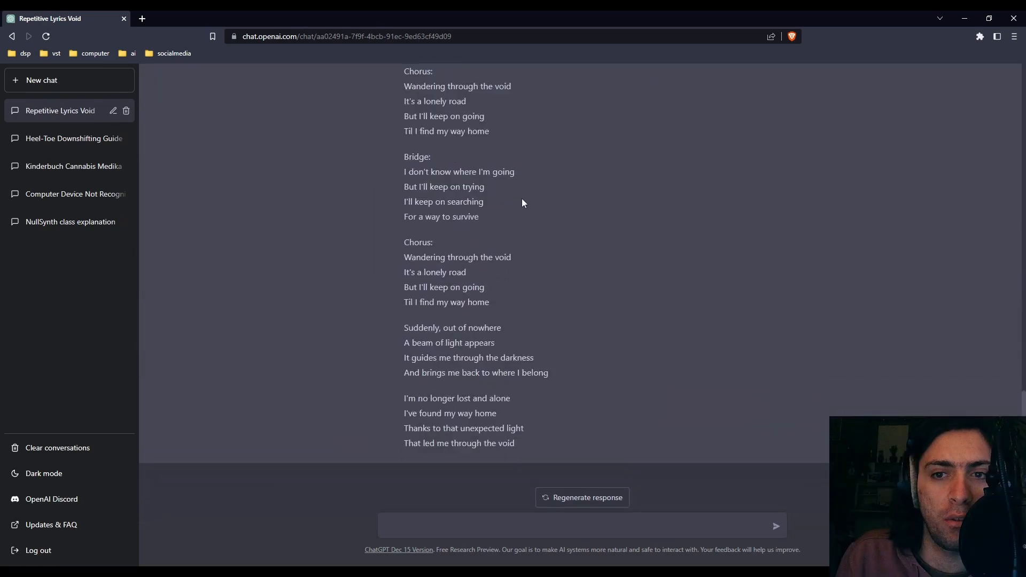
{"action": "left_click_drag", "start_coordinate": [405, 239], "coordinate": [516, 303]}
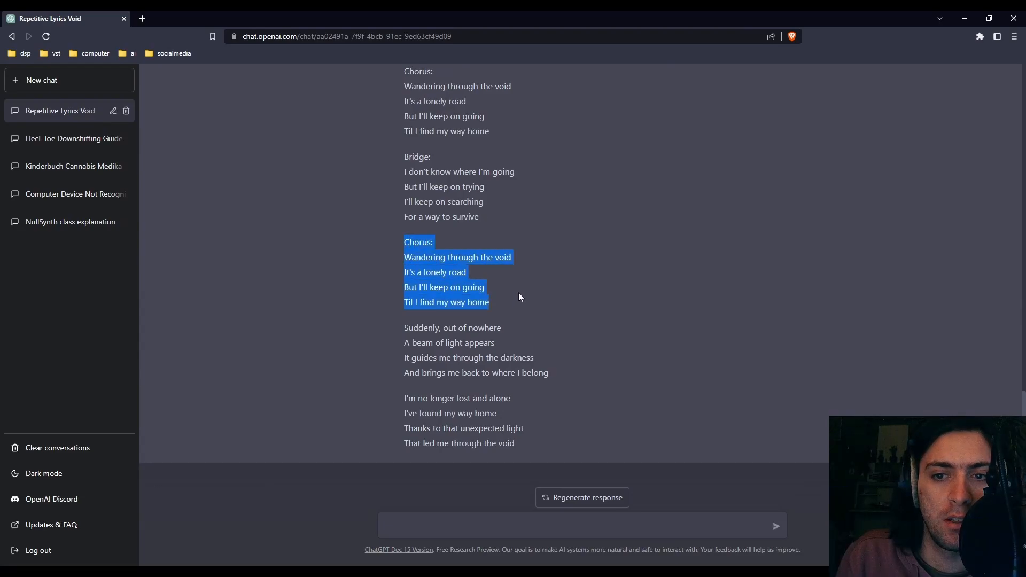
{"action": "scroll", "coordinate": [521, 294], "scroll_direction": "up", "scroll_amount": 7}
{"action": "left_click_drag", "start_coordinate": [662, 121], "coordinate": [708, 121]}
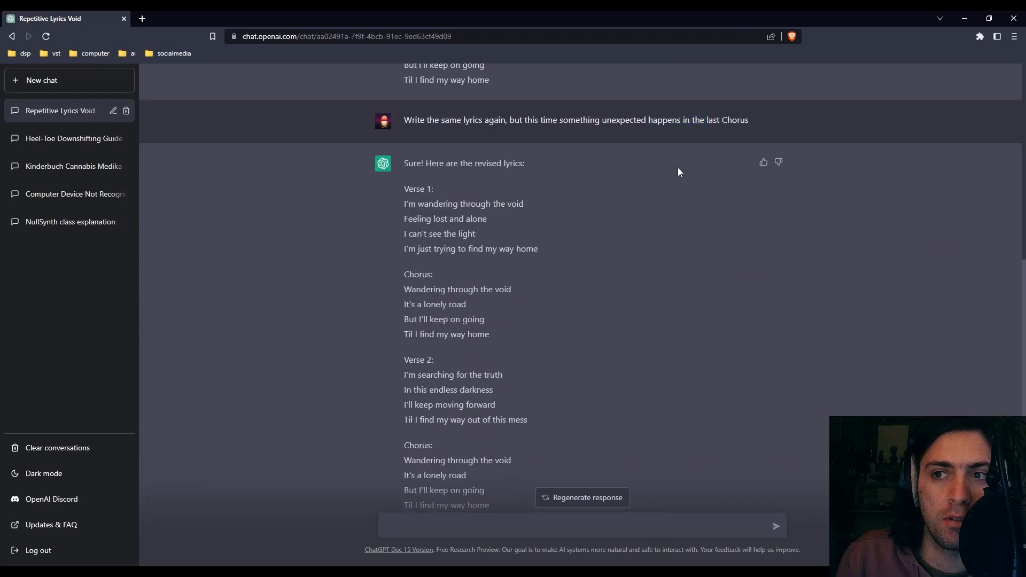
{"action": "scroll", "coordinate": [656, 154], "scroll_direction": "down", "scroll_amount": 7}
{"action": "left_click_drag", "start_coordinate": [405, 256], "coordinate": [528, 304]}
{"action": "left_click", "coordinate": [528, 304]}
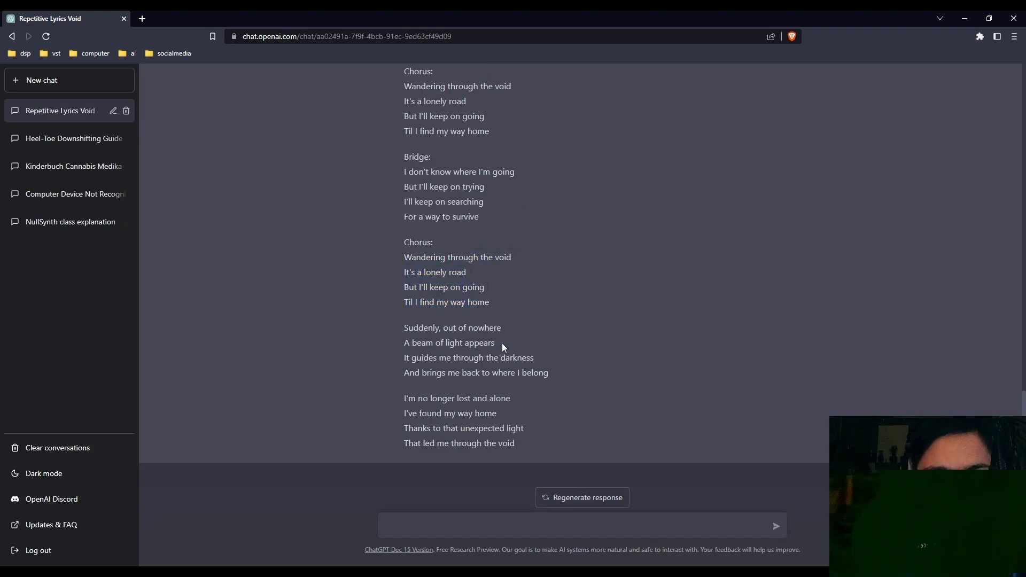
Examine the added lines after the final chorus, from "It guides me through the darkness" to "I'm no longer lost and alone"
{"action": "left_click_drag", "start_coordinate": [400, 357], "coordinate": [582, 358]}
{"action": "left_click", "coordinate": [403, 358]}
{"action": "left_click_drag", "start_coordinate": [400, 370], "coordinate": [556, 367]}
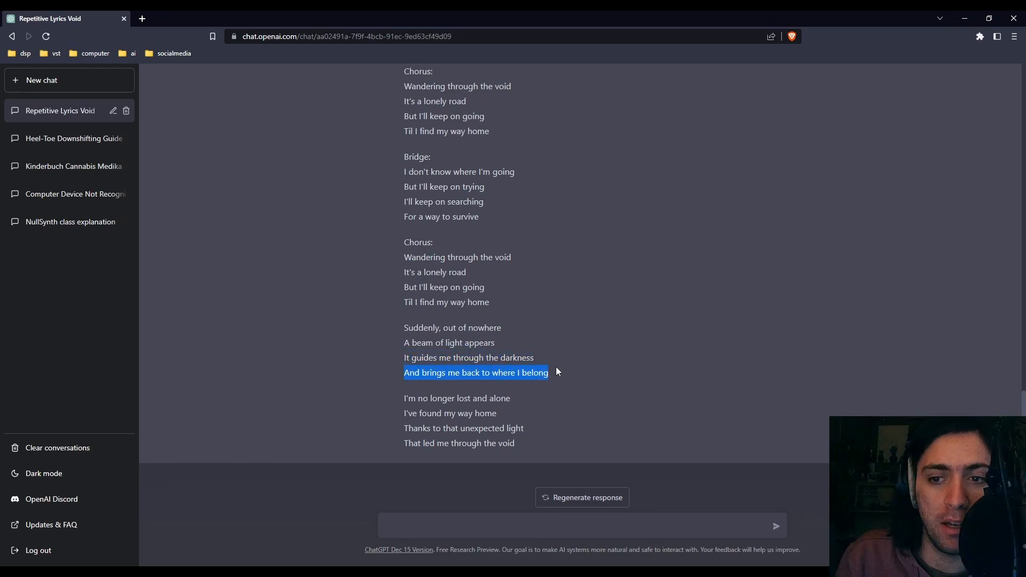
{"action": "left_click", "coordinate": [554, 364]}
{"action": "left_click_drag", "start_coordinate": [398, 402], "coordinate": [505, 398]}
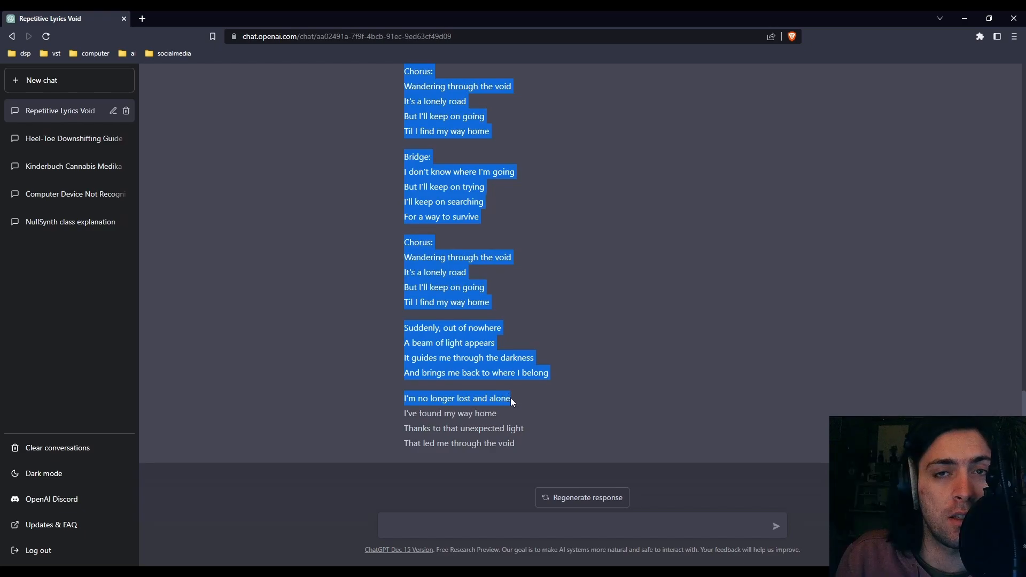
{"action": "left_click", "coordinate": [497, 402]}
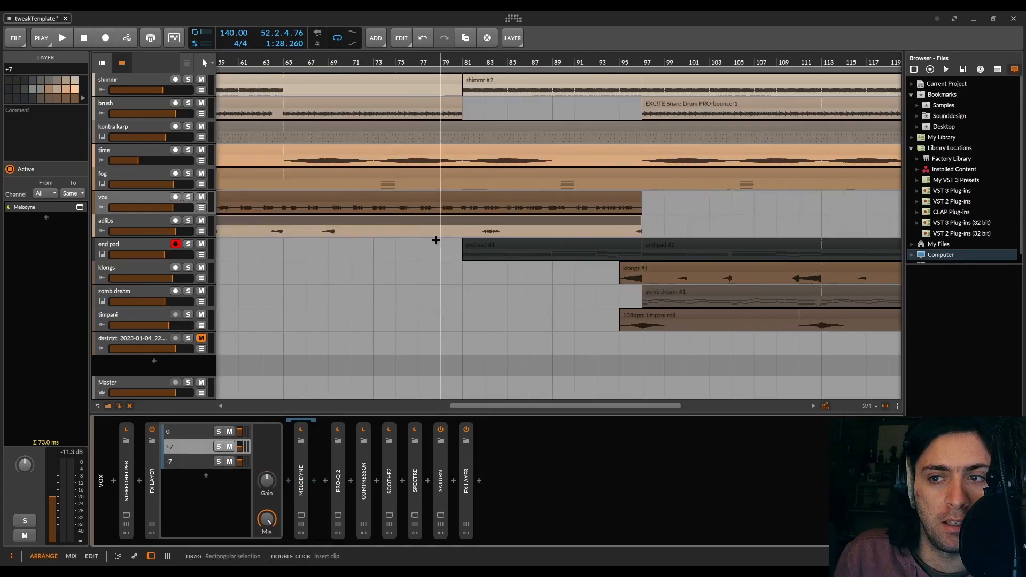
Switch back to Bitwig Studio and play the arrangement from bar 79, just before the end pad enters
{"action": "scroll", "coordinate": [436, 240], "scroll_direction": "up", "scroll_amount": 3}
{"action": "left_click", "coordinate": [465, 169]}
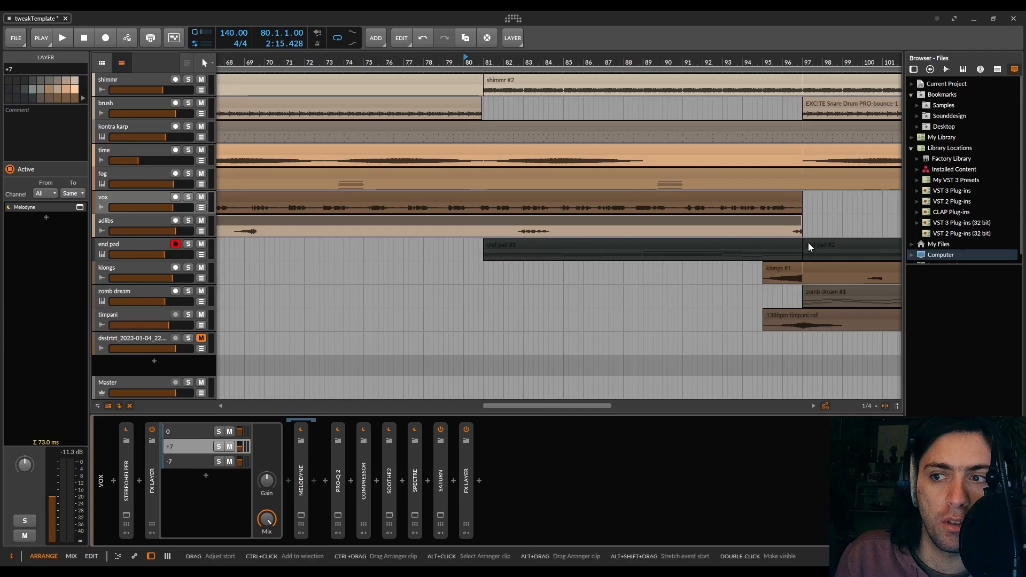
{"action": "left_click", "coordinate": [444, 114]}
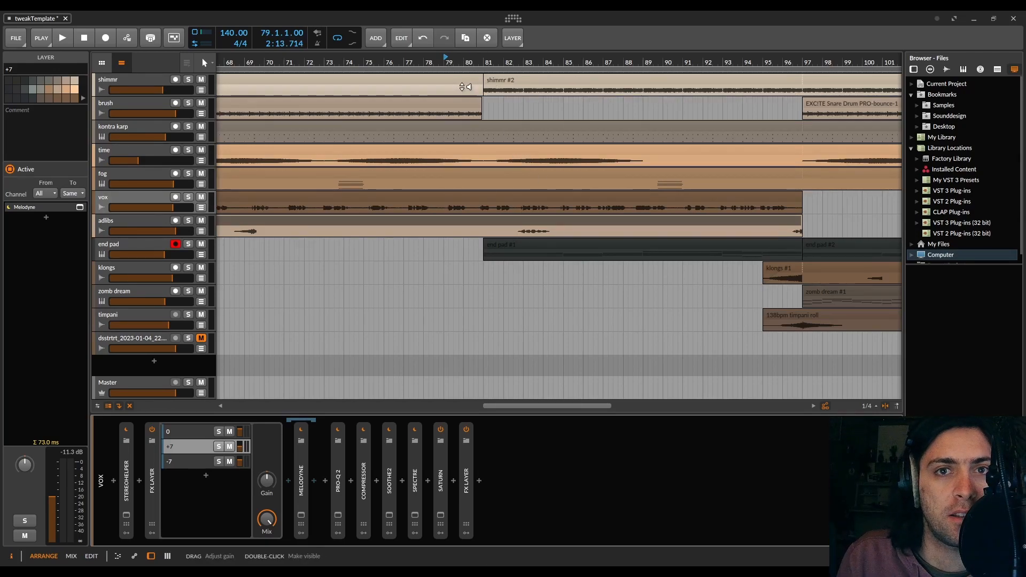
{"action": "key", "text": "space"}
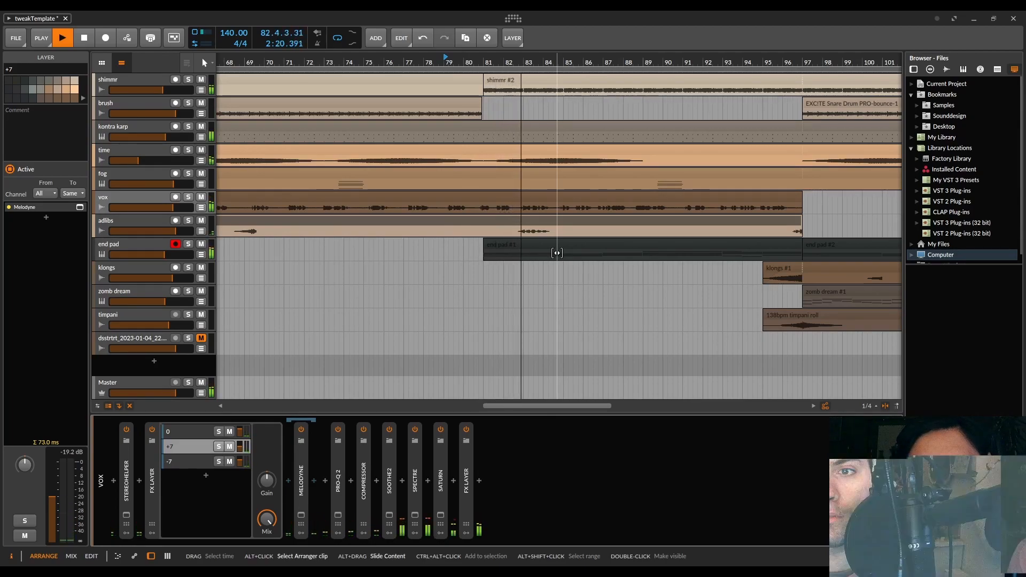
Listen through the vocal's ending and the entry of klongs, zomb dream and timpani around bars 95 to 97, and stop playback
{"action": "scroll", "coordinate": [558, 254], "scroll_direction": "right", "scroll_amount": 2}
{"action": "scroll", "coordinate": [557, 253], "scroll_direction": "right", "scroll_amount": 4}
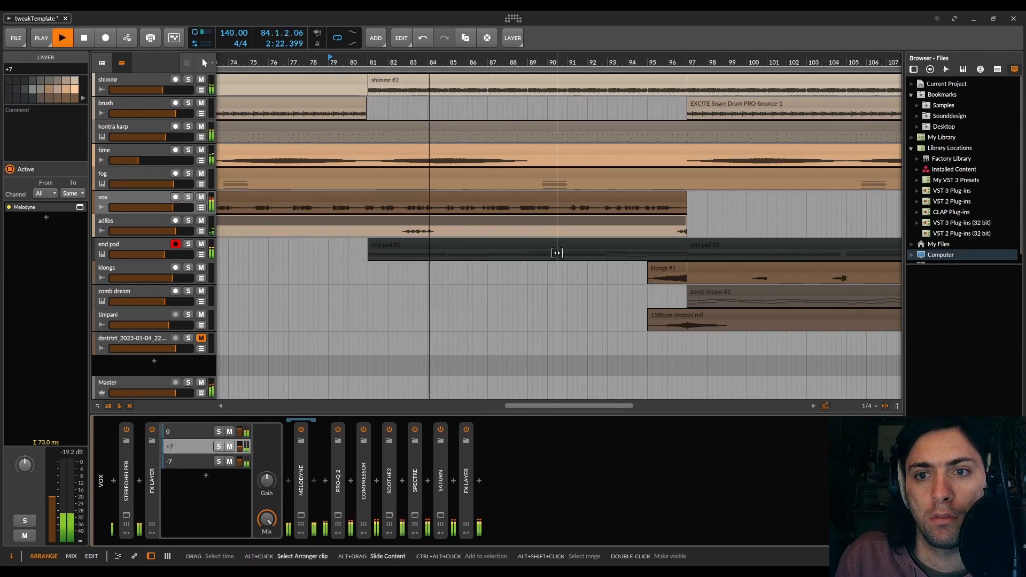
{"action": "scroll", "coordinate": [557, 253], "scroll_direction": "right", "scroll_amount": 1}
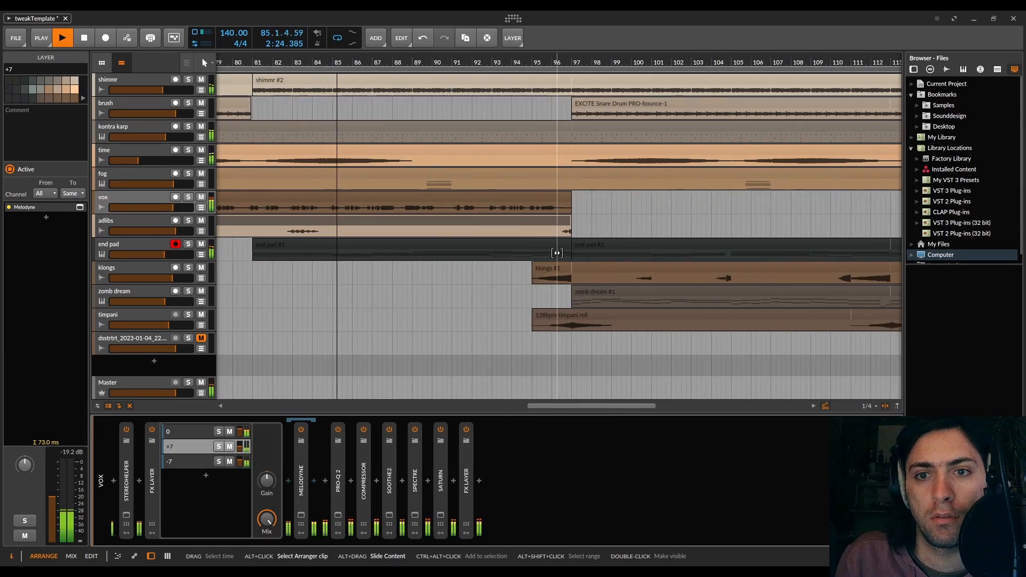
{"action": "scroll", "coordinate": [556, 253], "scroll_direction": "right", "scroll_amount": 1}
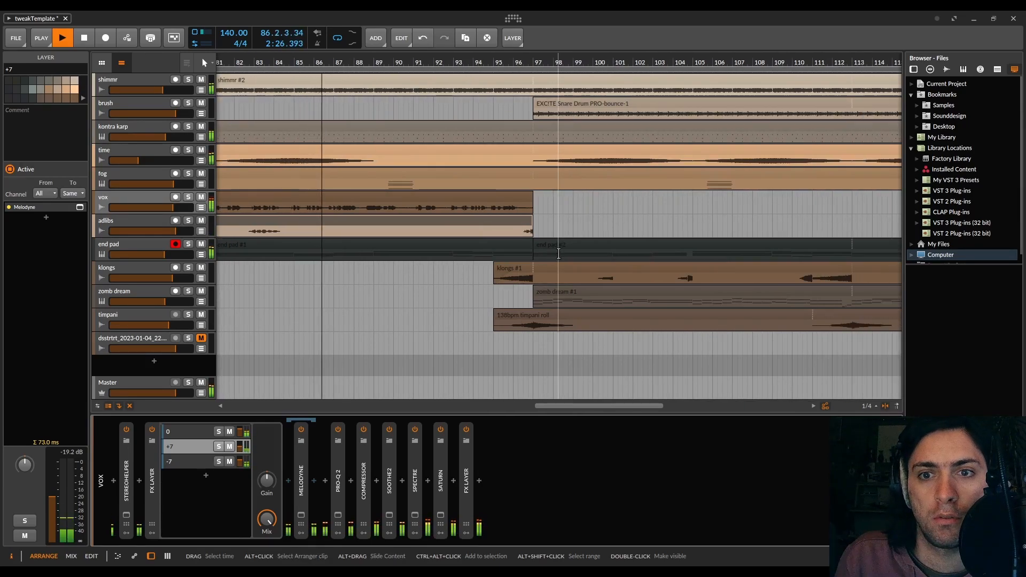
{"action": "scroll", "coordinate": [558, 253], "scroll_direction": "down", "scroll_amount": 1}
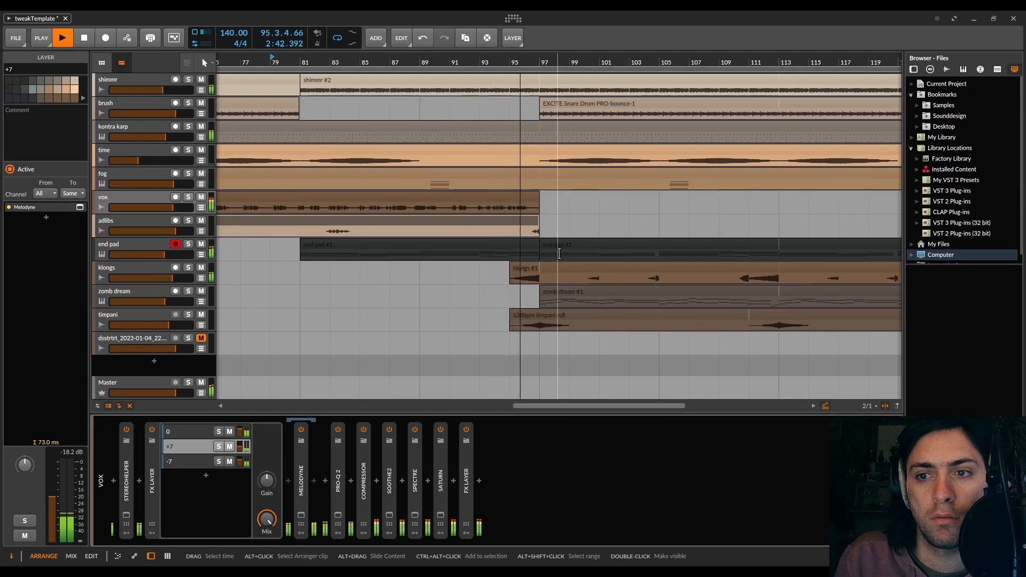
{"action": "scroll", "coordinate": [544, 277], "scroll_direction": "up", "scroll_amount": 5}
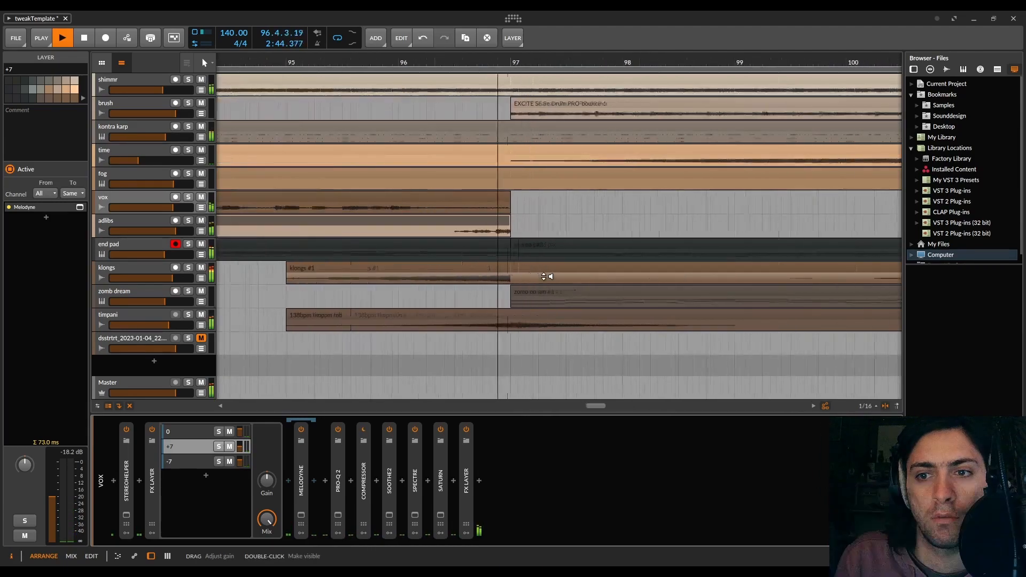
{"action": "scroll", "coordinate": [544, 276], "scroll_direction": "down", "scroll_amount": 4}
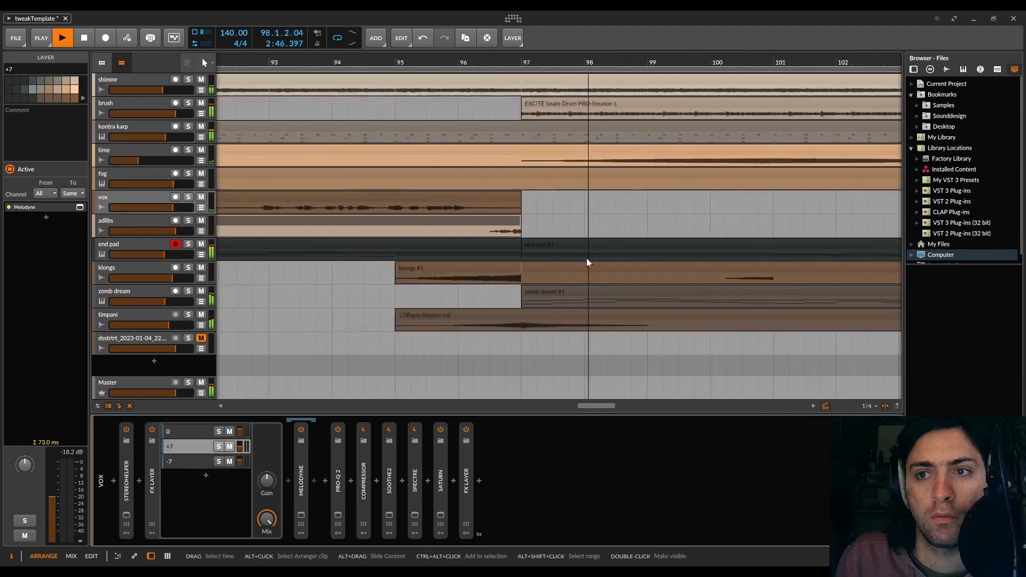
{"action": "scroll", "coordinate": [661, 268], "scroll_direction": "down", "scroll_amount": 4}
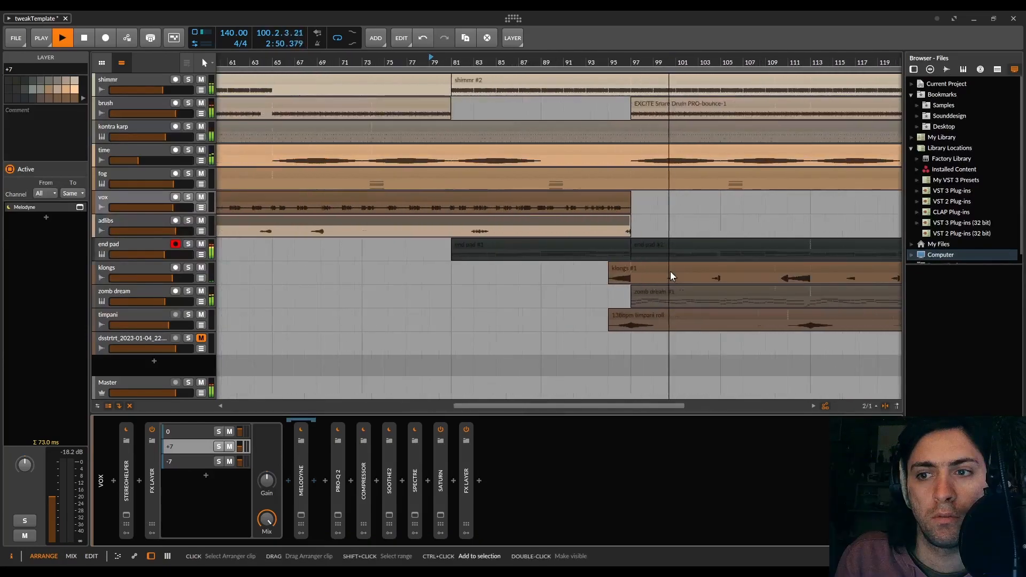
{"action": "scroll", "coordinate": [671, 272], "scroll_direction": "down", "scroll_amount": 5}
{"action": "scroll", "coordinate": [670, 271], "scroll_direction": "down", "scroll_amount": 3}
{"action": "key", "text": "space"}
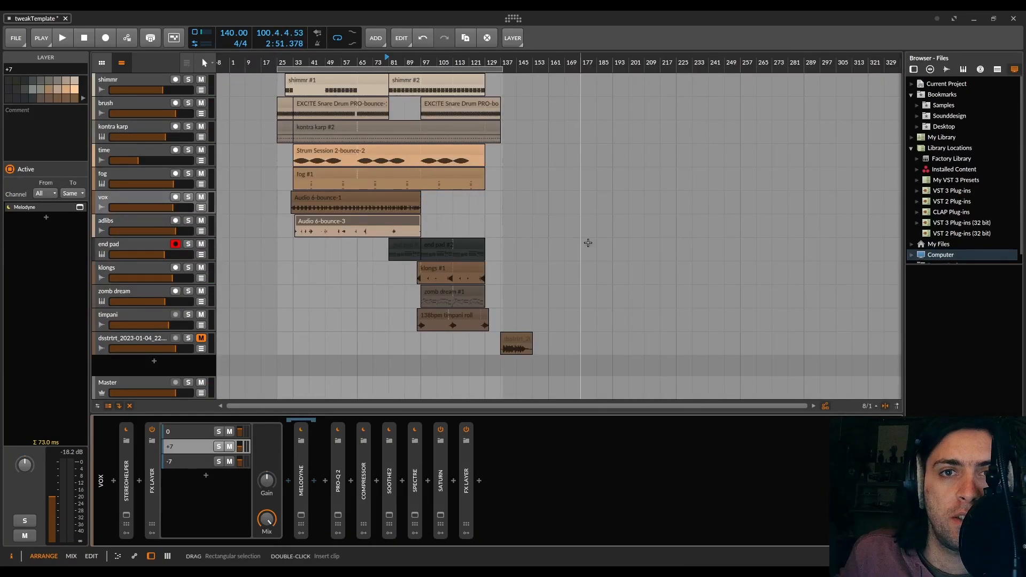